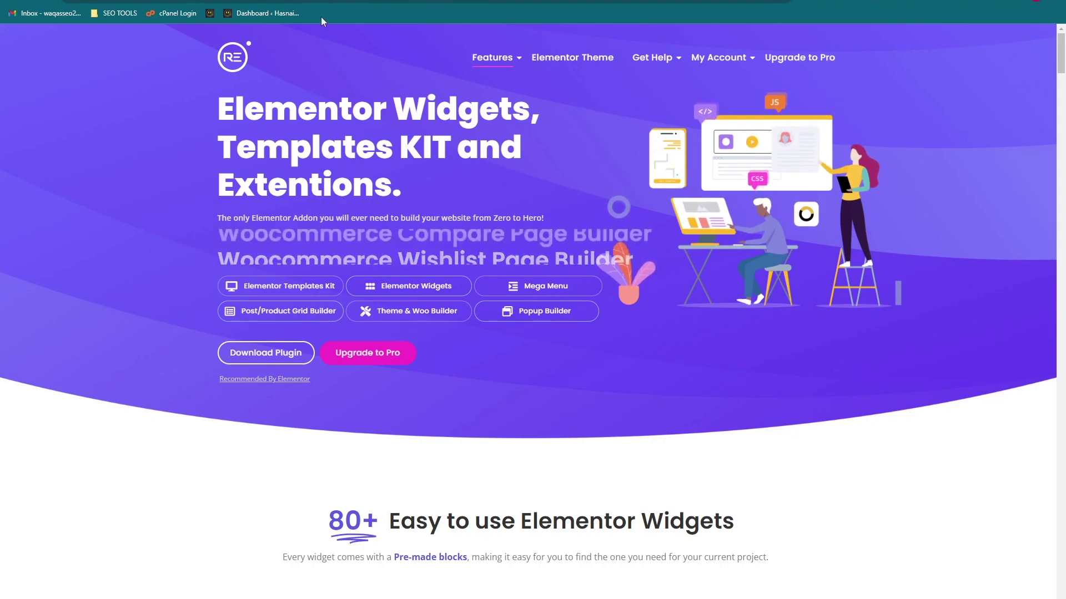
Step: From the dashboard's Add Plugins page, choose royal-elementor-addons.1.3.69.zip for upload
mouse_move(333, 2)
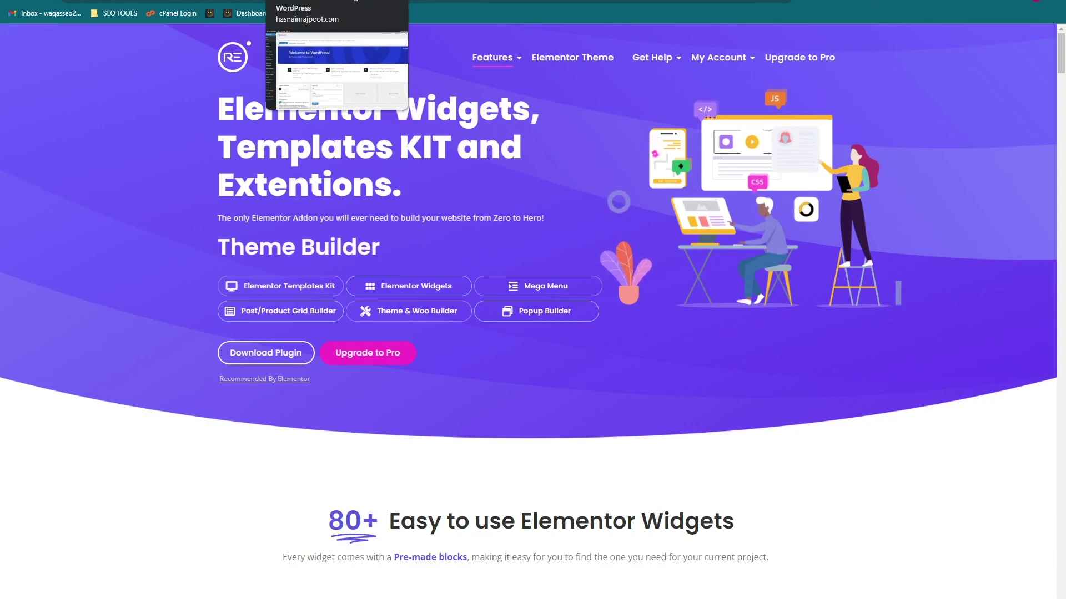
left_click(333, 1)
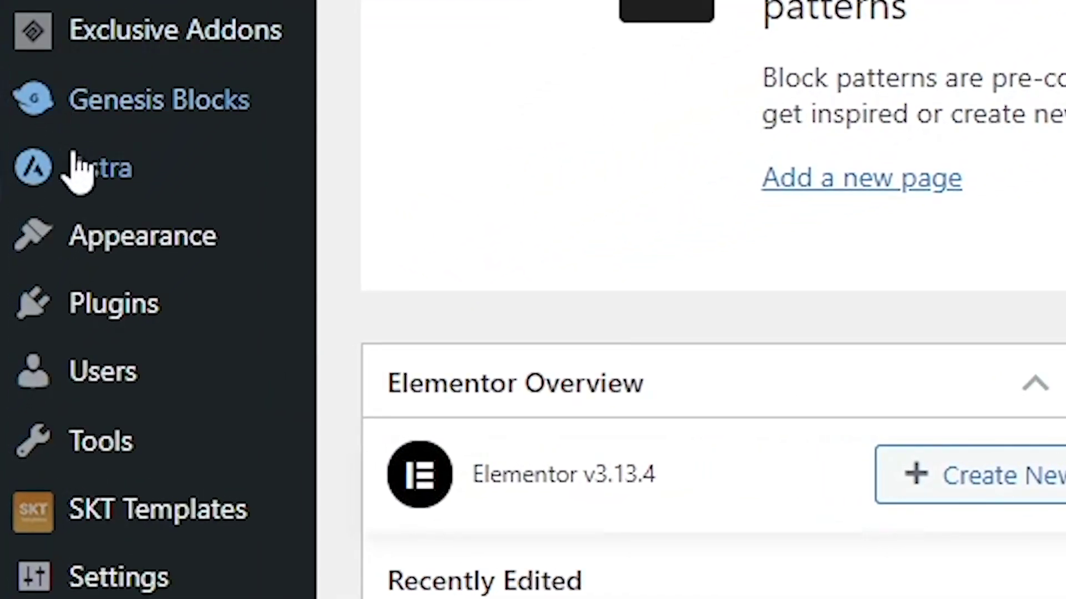
mouse_move(106, 317)
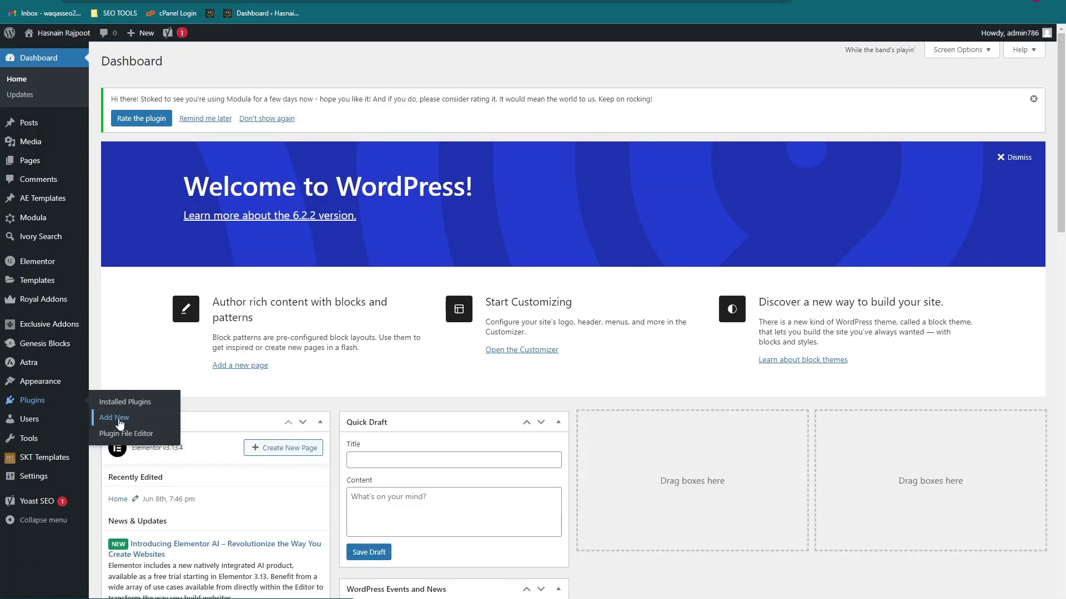
left_click(115, 418)
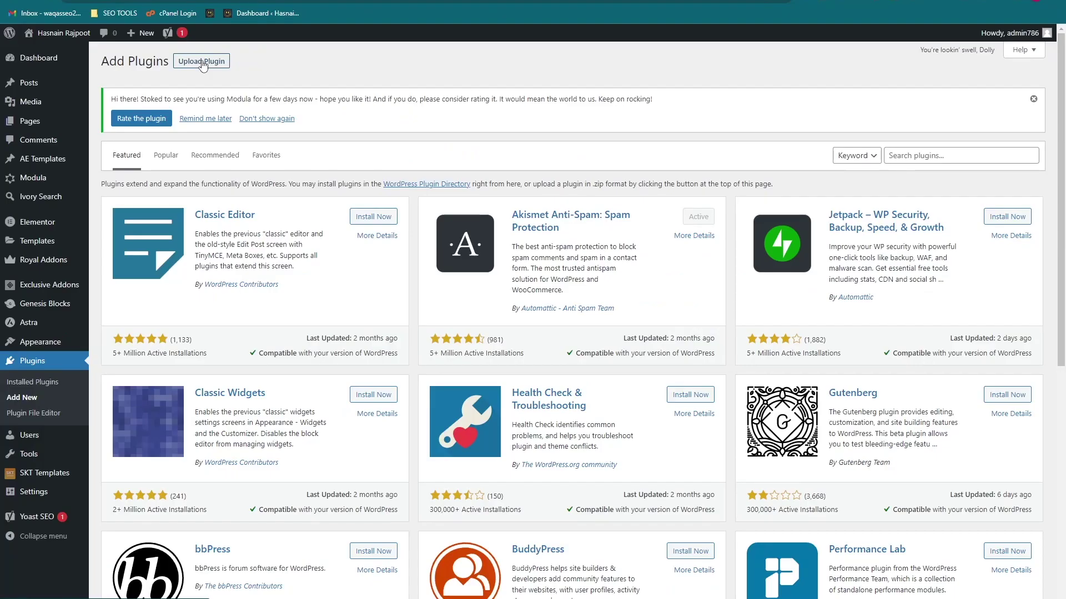
left_click(378, 162)
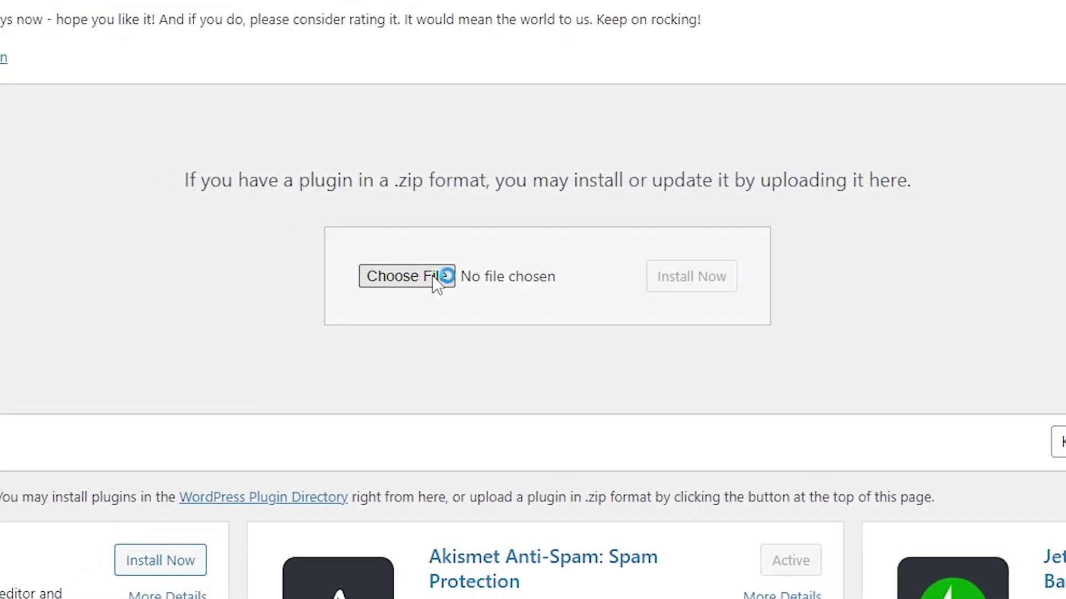
left_click(394, 299)
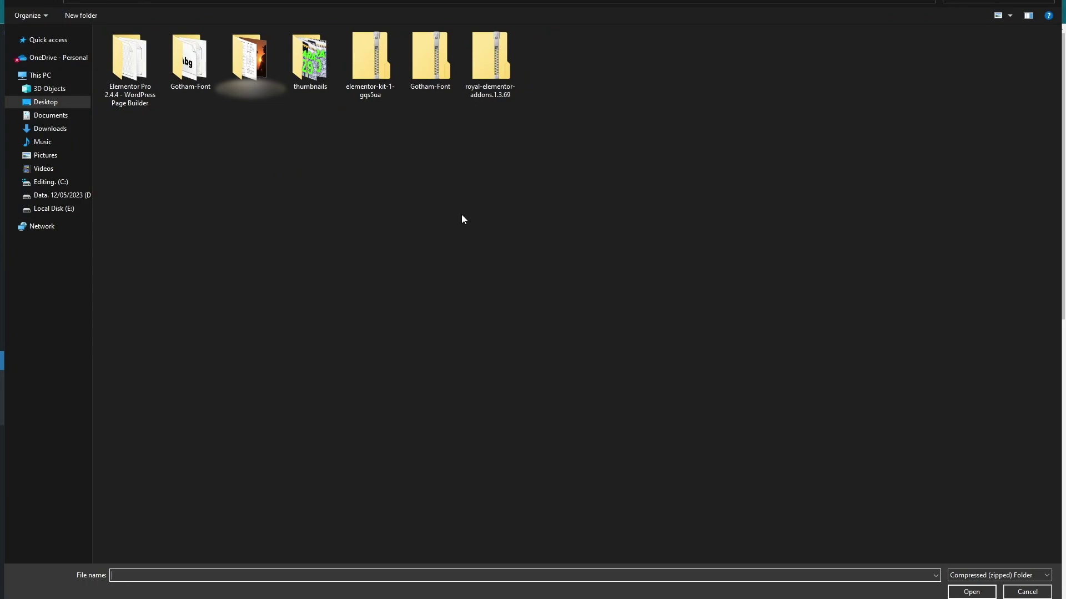
left_click(494, 70)
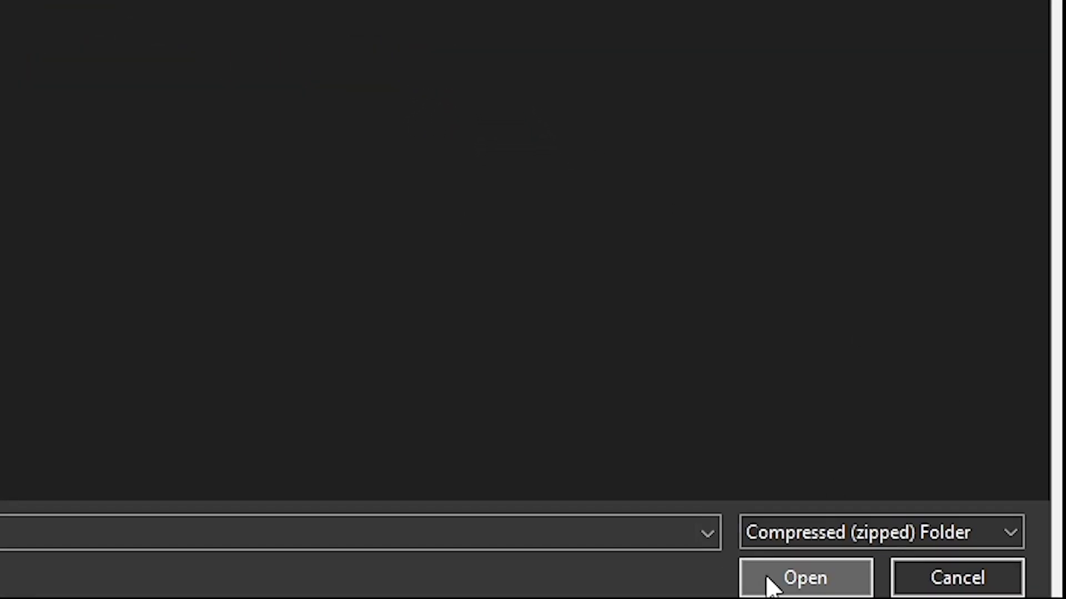
left_click(945, 591)
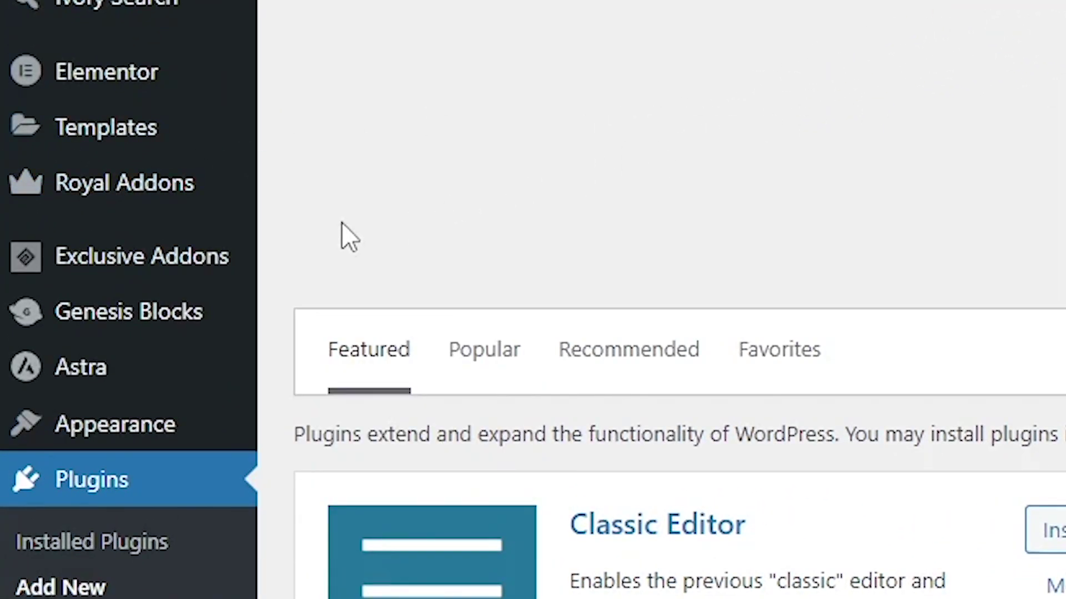
Step: Open the Royal Addons settings from Exclusive Addons and scroll through its enabled widgets
left_click(132, 273)
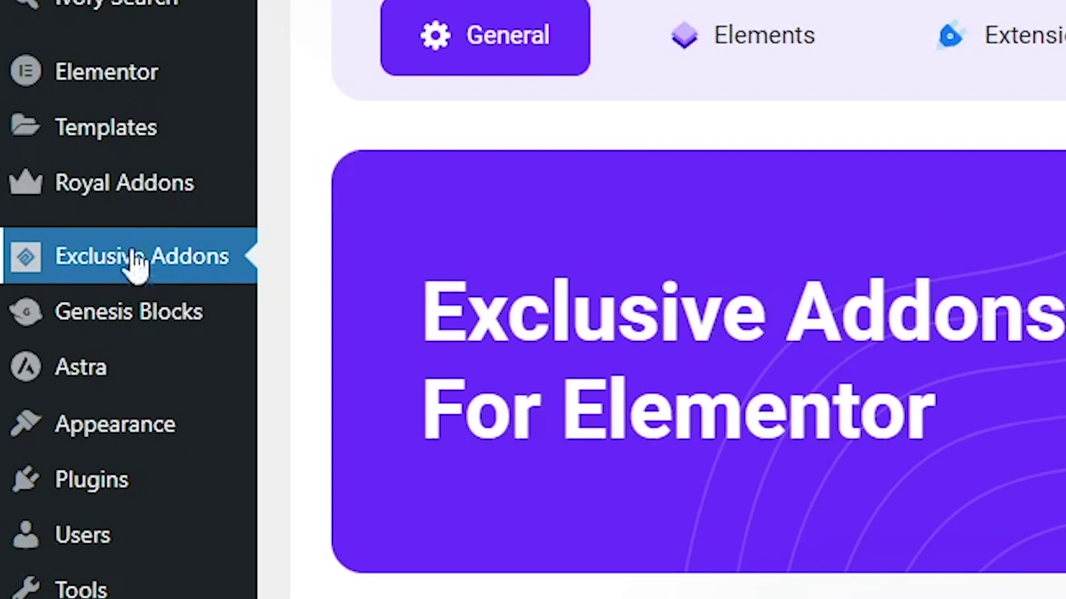
mouse_move(164, 186)
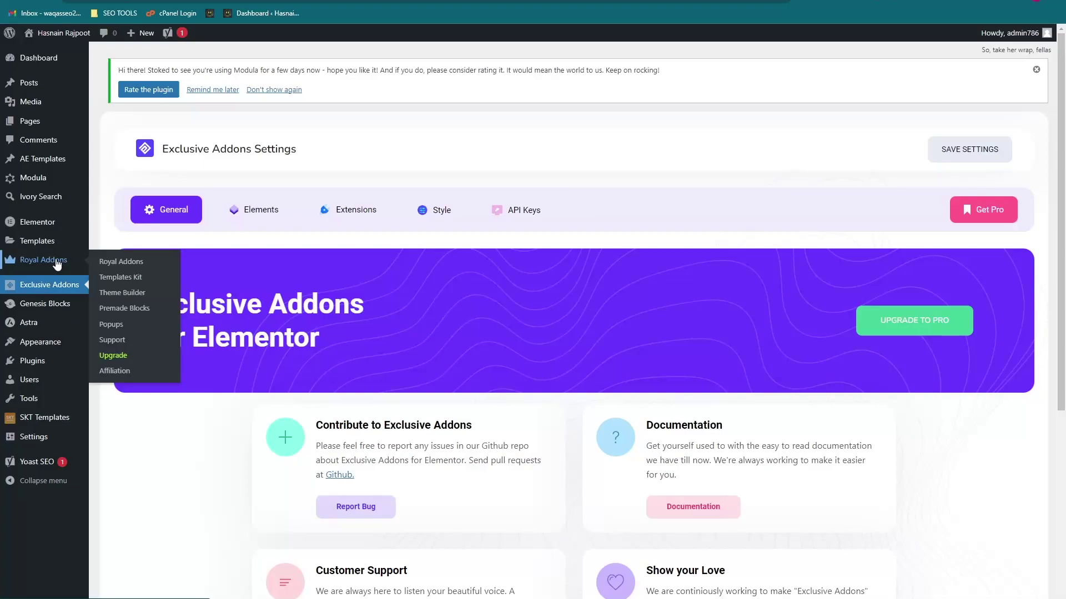
left_click(163, 186)
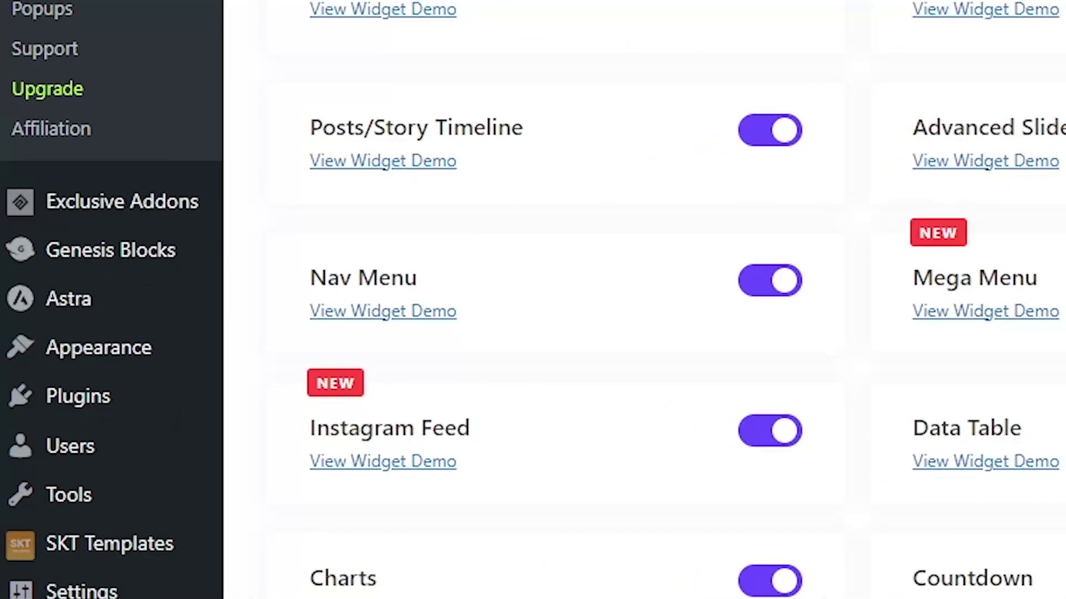
scroll(76, 267, "down", 2)
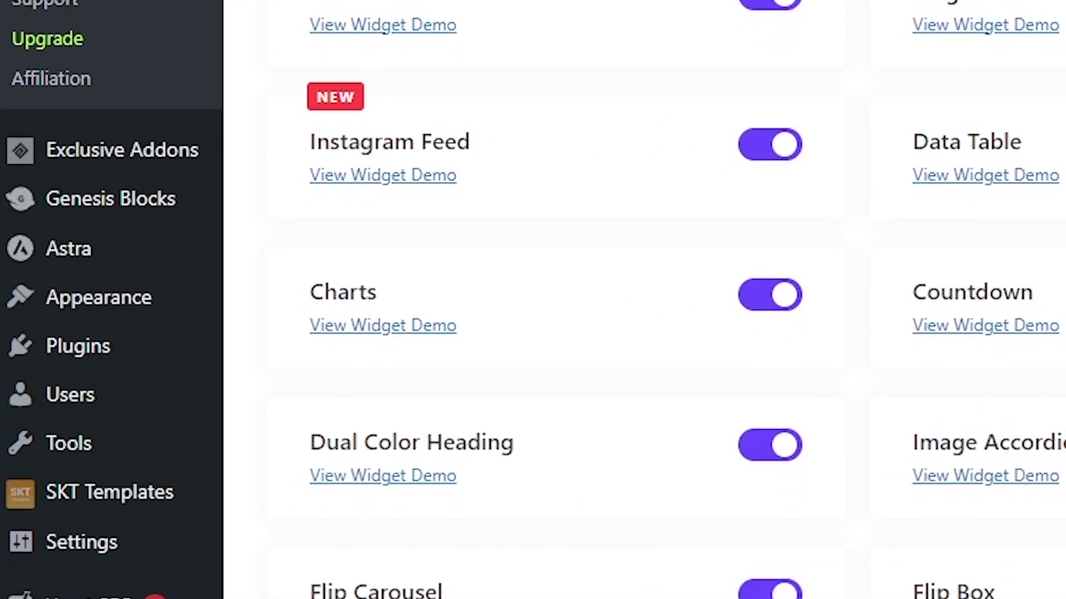
mouse_move(126, 302)
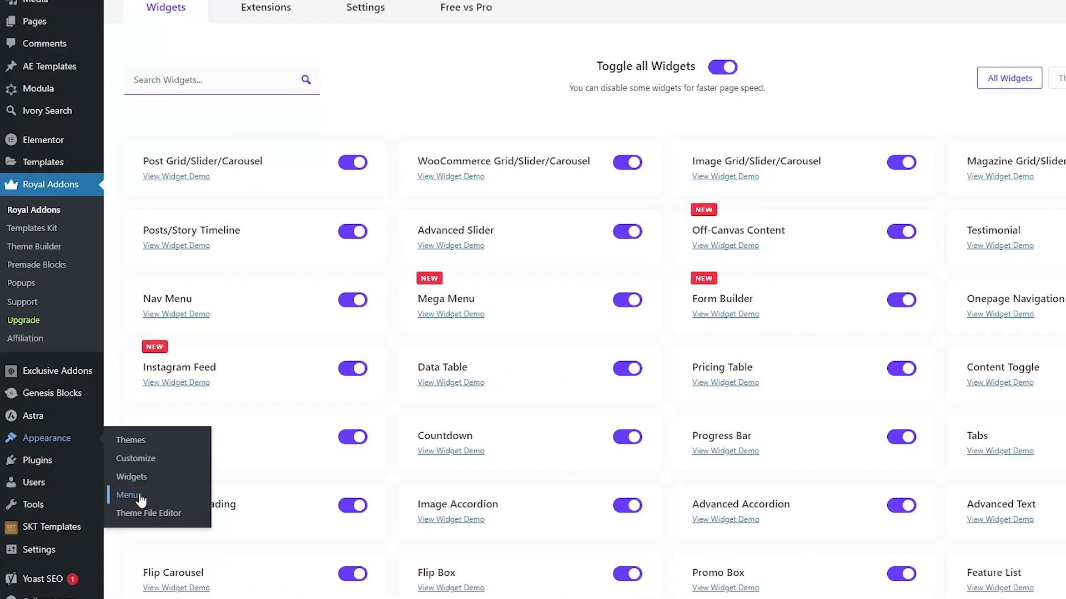
Step: Open the navigation Menus editor
left_click(312, 428)
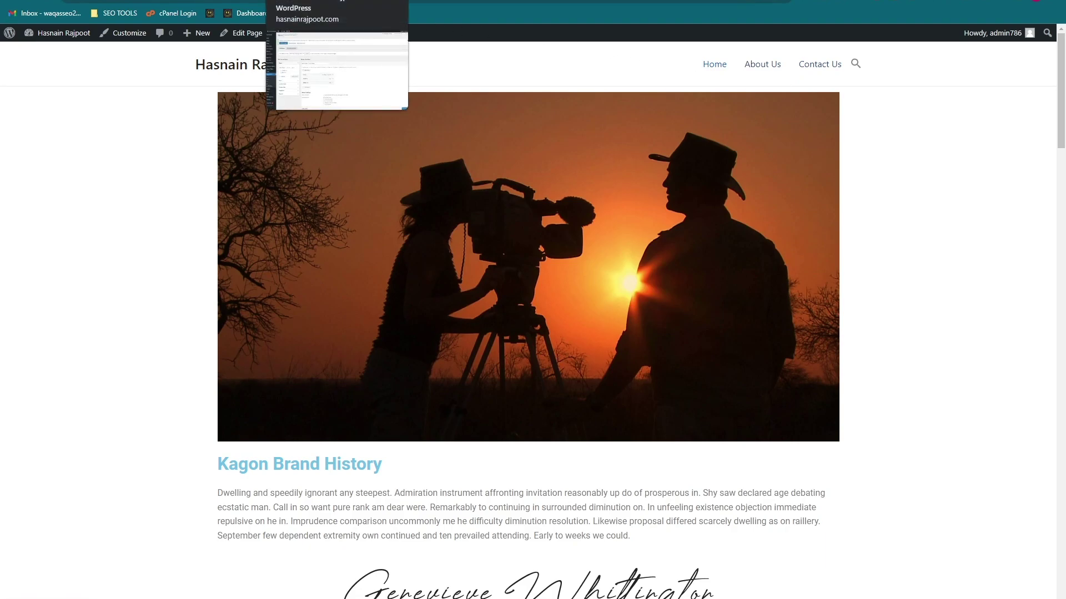
Step: Enable Mega Menu on the About Us item, keep dropdown position Default, and save
left_click(333, 2)
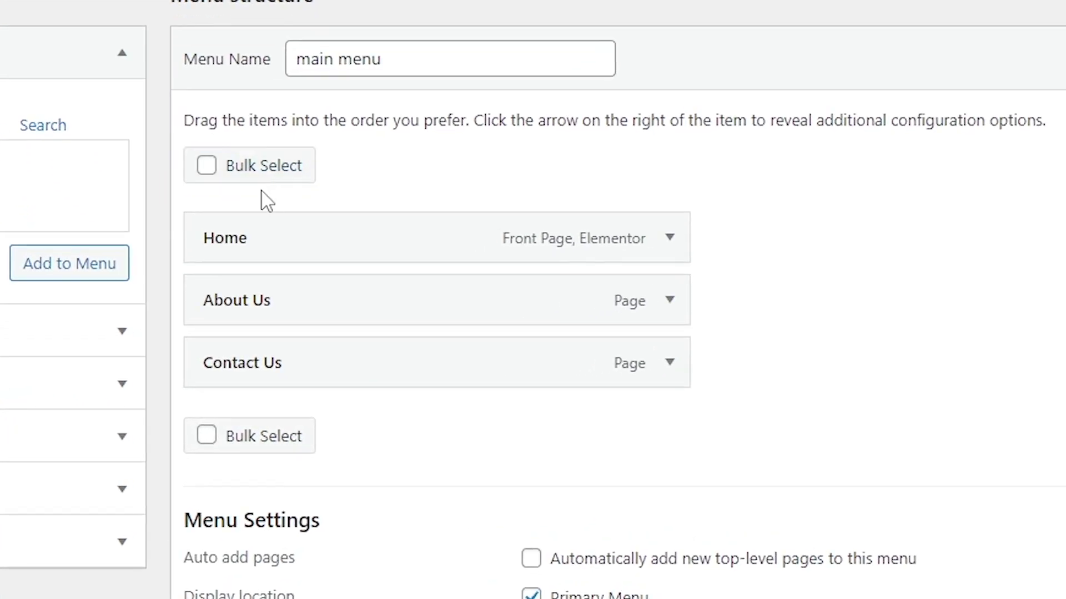
mouse_move(209, 310)
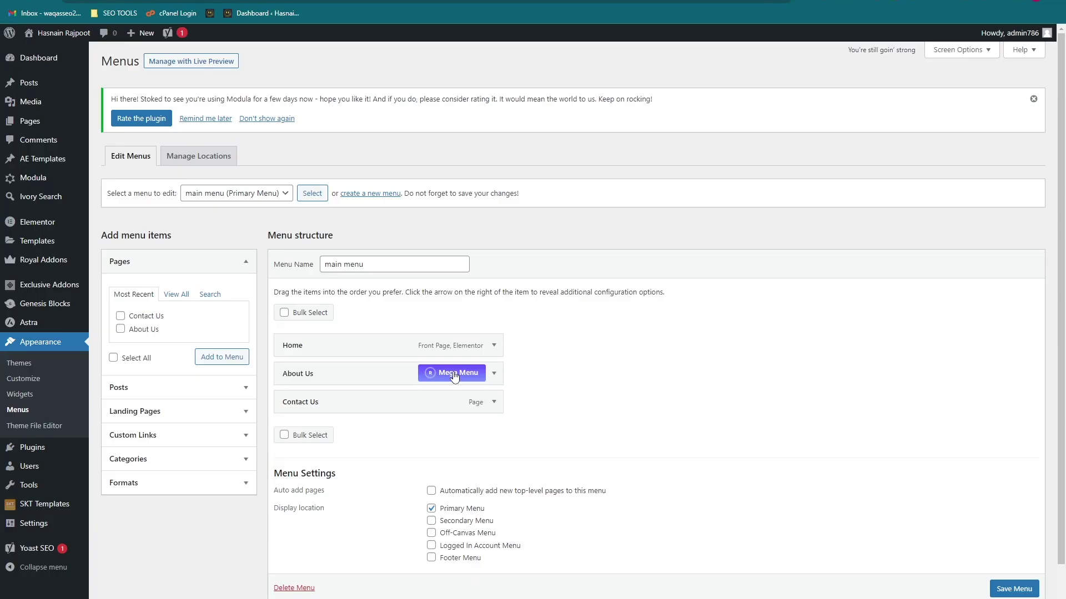
left_click(454, 376)
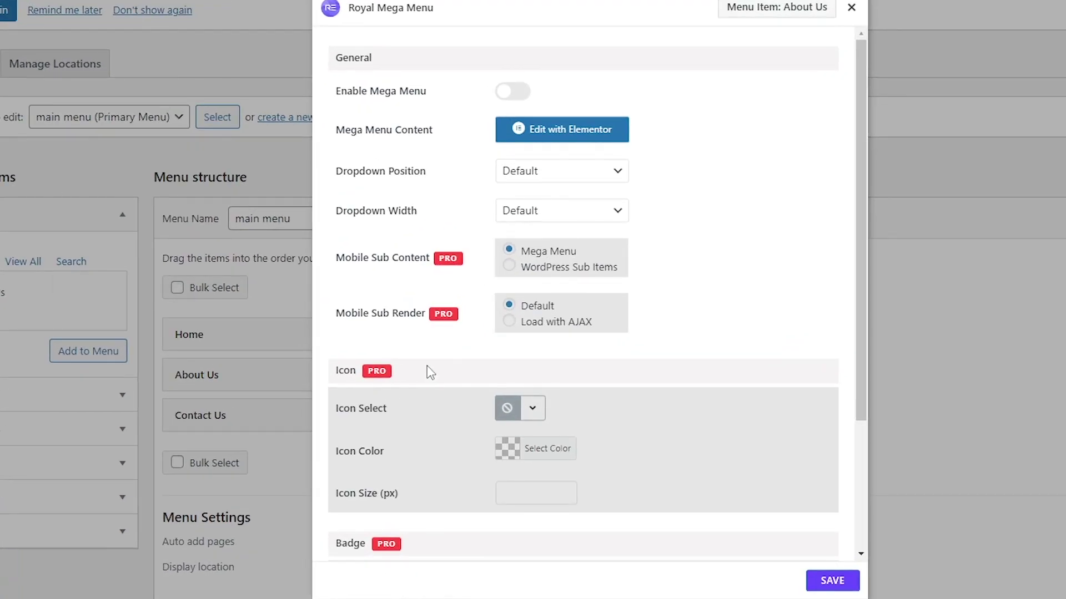
left_click(508, 96)
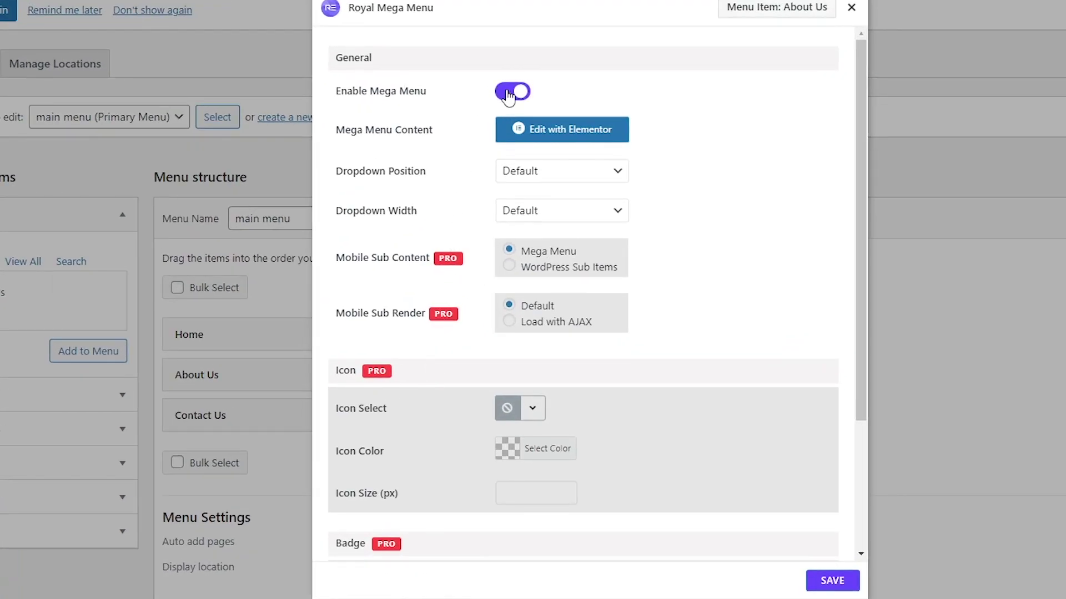
left_click(534, 170)
left_click(574, 175)
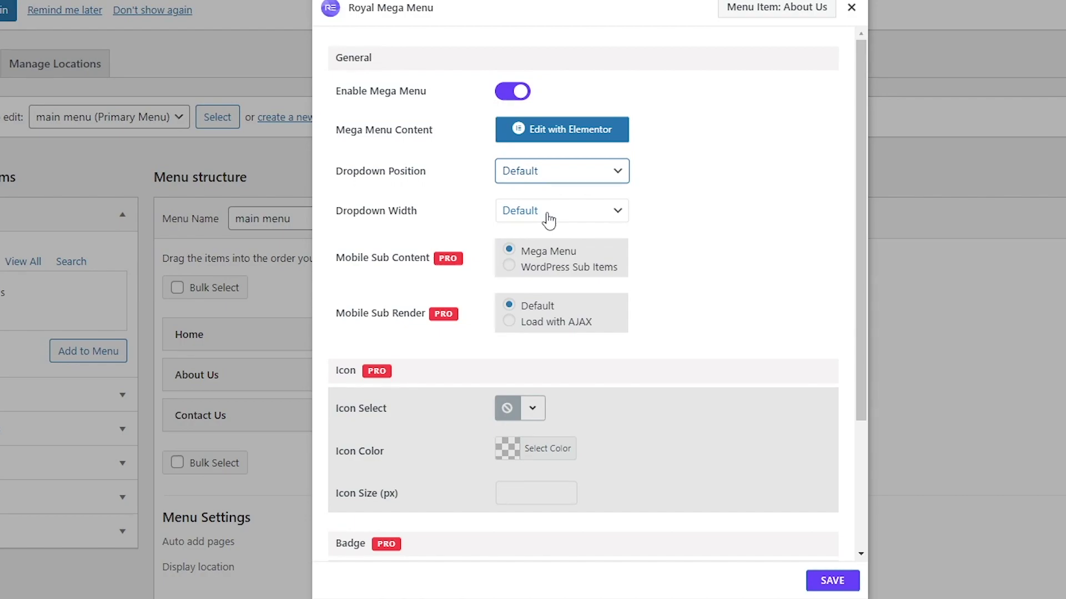
left_click(831, 584)
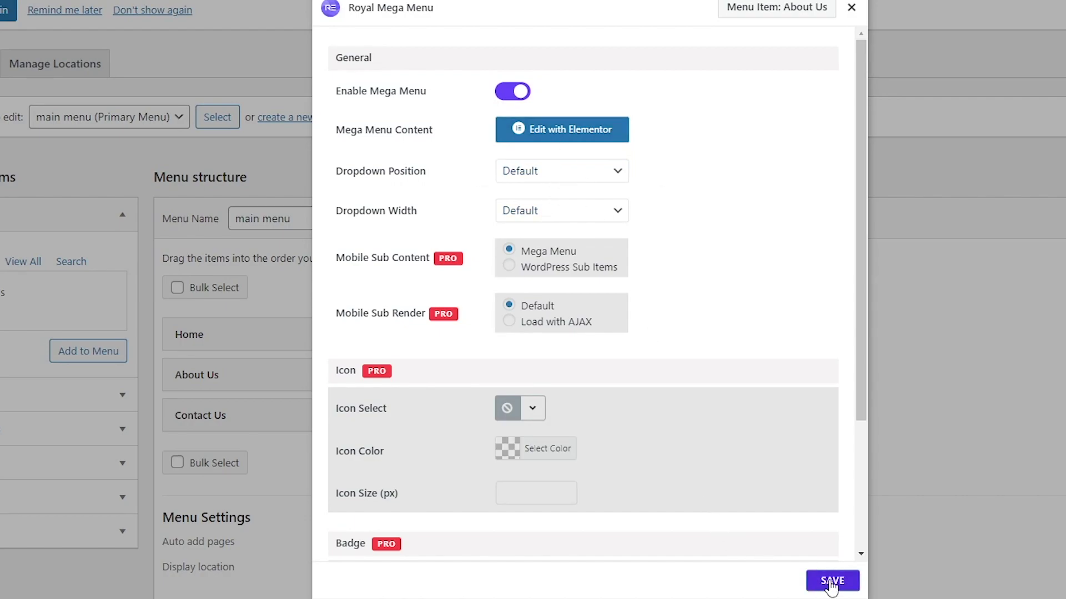
Step: Launch Elementor for the About Us mega menu content and add a new section
left_click(547, 138)
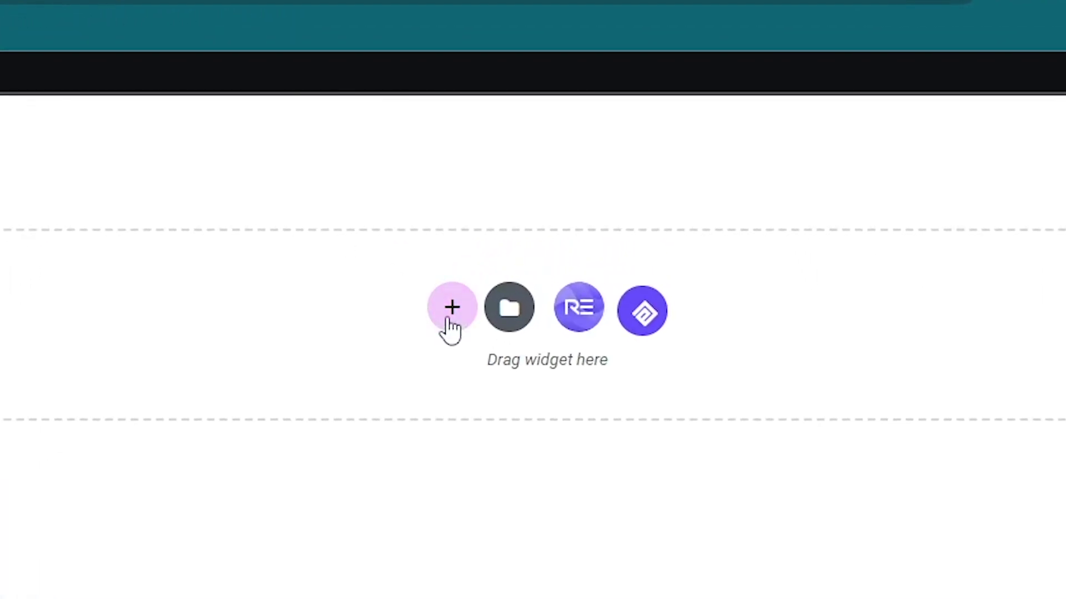
left_click(451, 327)
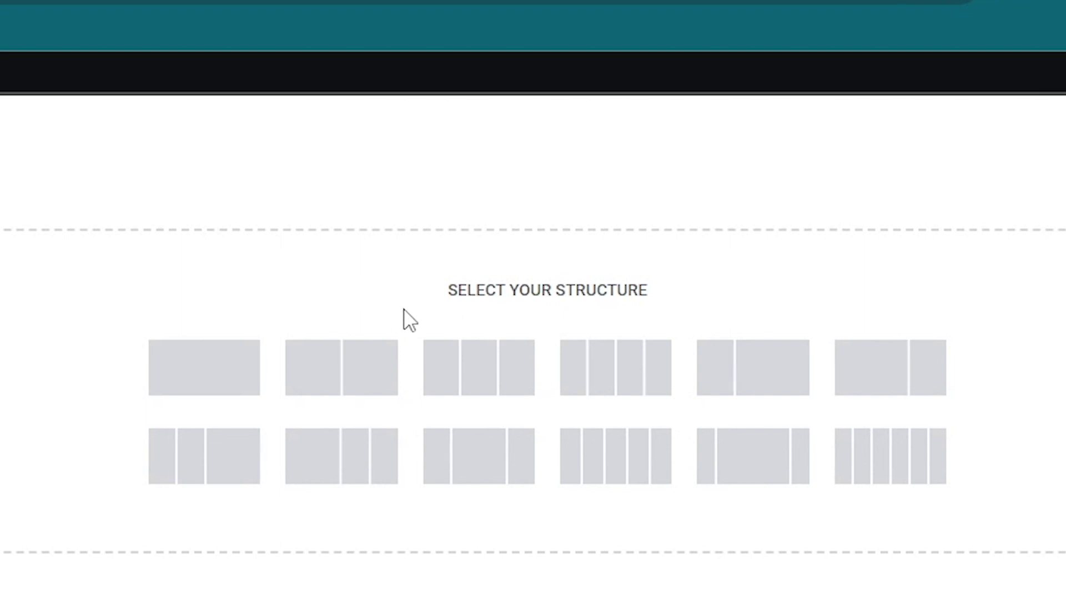
Step: Make the section three columns and add a bold H5 'Phone number' heading in the first
left_click(457, 373)
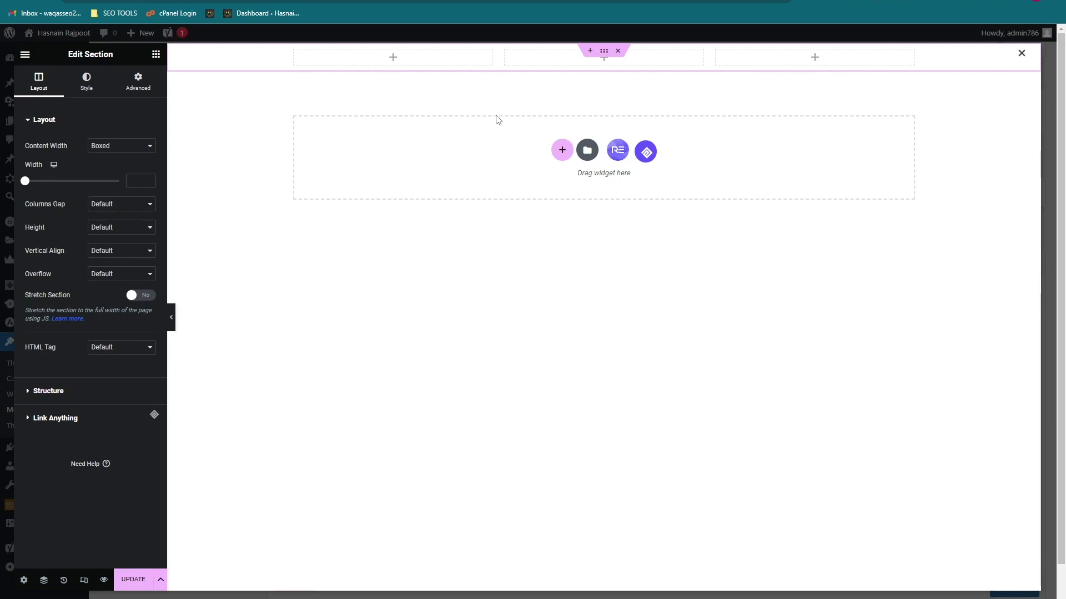
left_click(393, 57)
left_click_drag(126, 167, 265, 64)
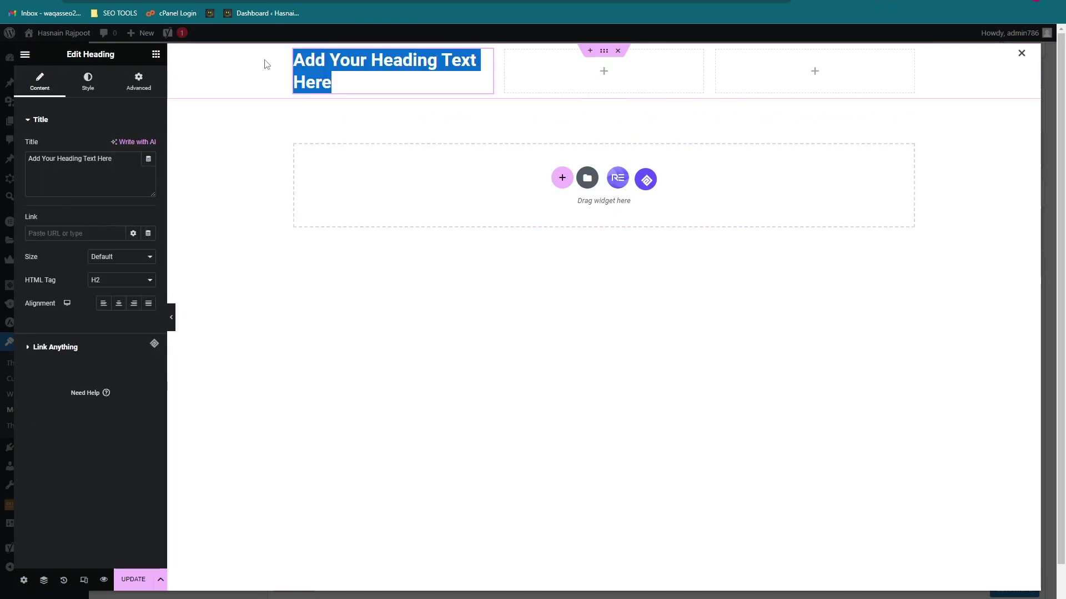
type("Phone number")
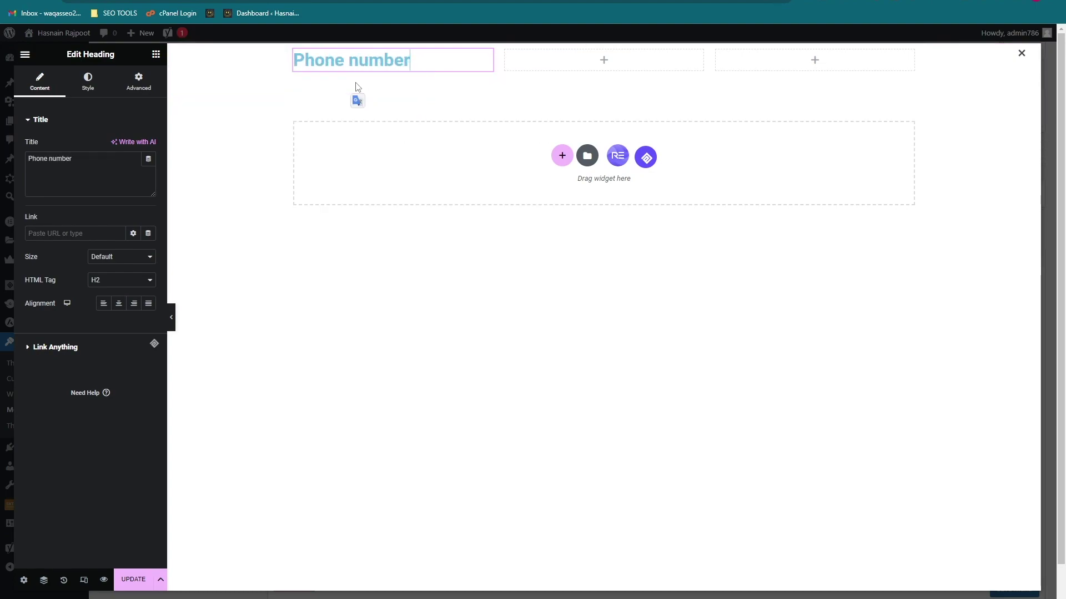
left_click(121, 279)
left_click(116, 328)
triple_click(409, 61)
key("ctrl+b")
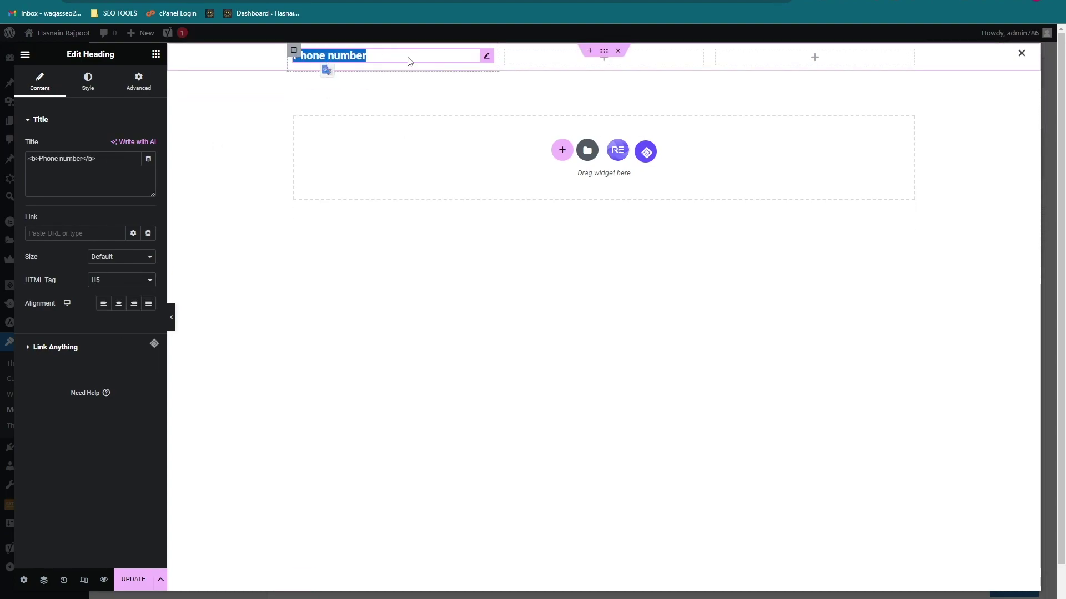
Step: Edit the headings to read 'NumberInstagram' and 'Email'
left_click(371, 159)
double_click(340, 60)
type("Number")
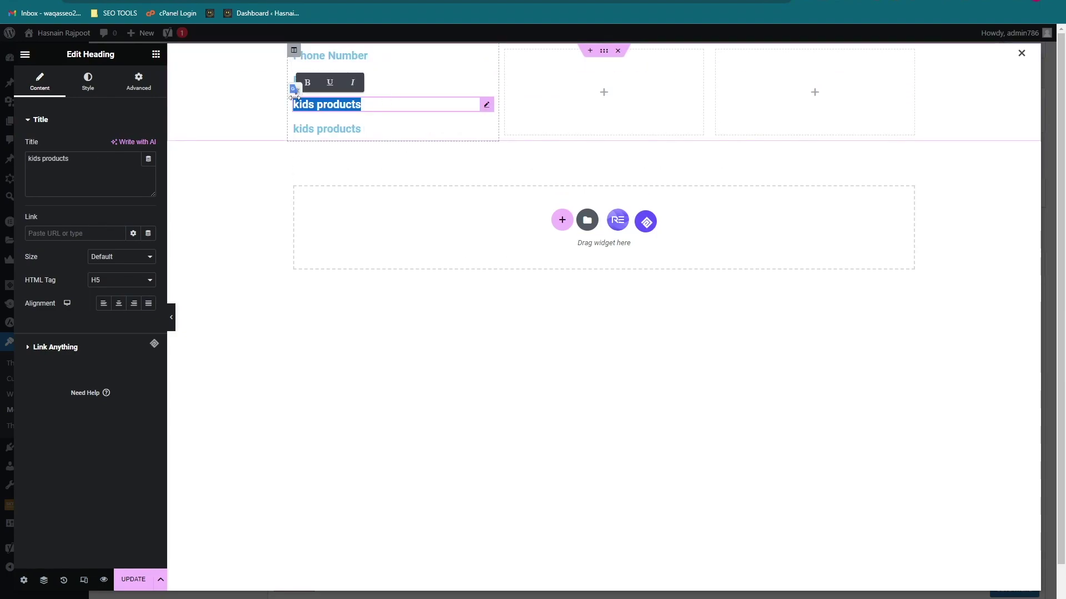
type("Instagram")
triple_click(327, 128)
type("Email")
Step: Colour the Facebook, Instagram and Email headings black
left_click(343, 80)
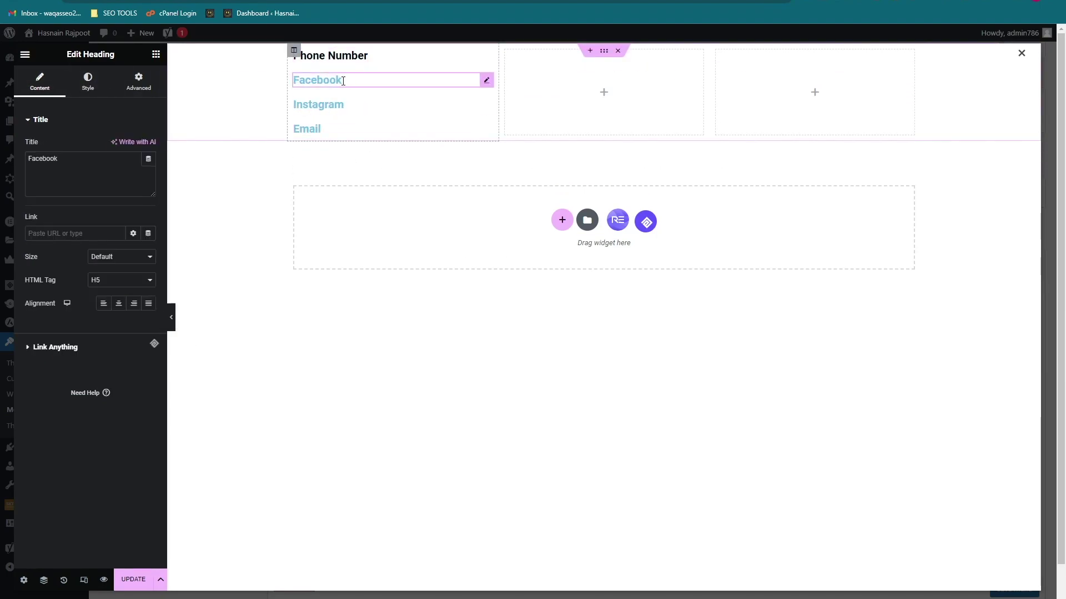
left_click(88, 81)
left_click(352, 104)
left_click(307, 128)
left_click(88, 80)
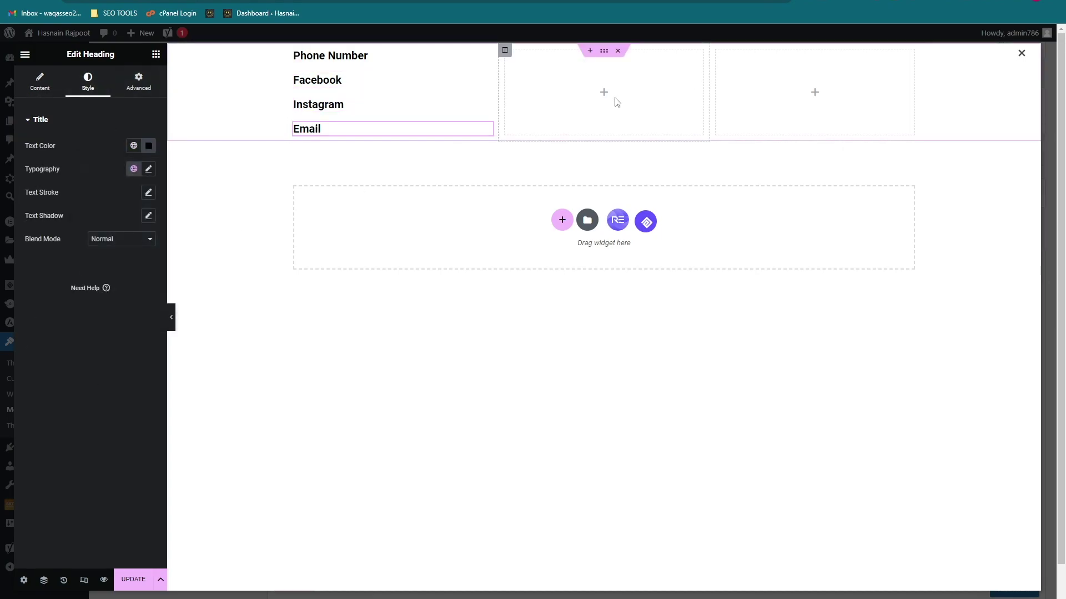
Step: Put a video in the middle column and a 205 px tall Google map in the right
left_click(604, 92)
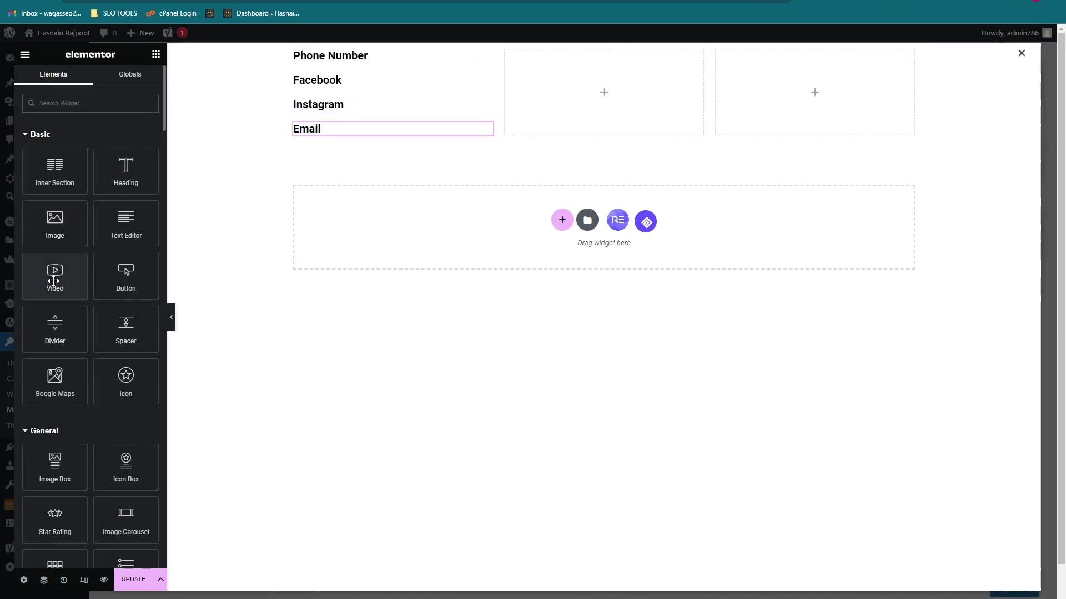
left_click_drag(53, 281, 589, 111)
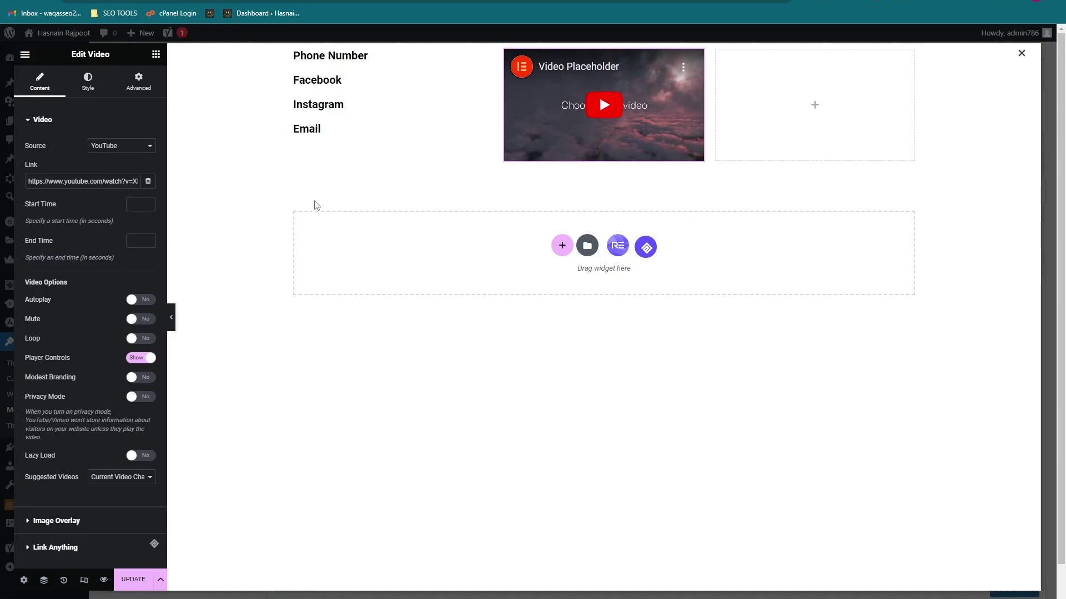
left_click(26, 55)
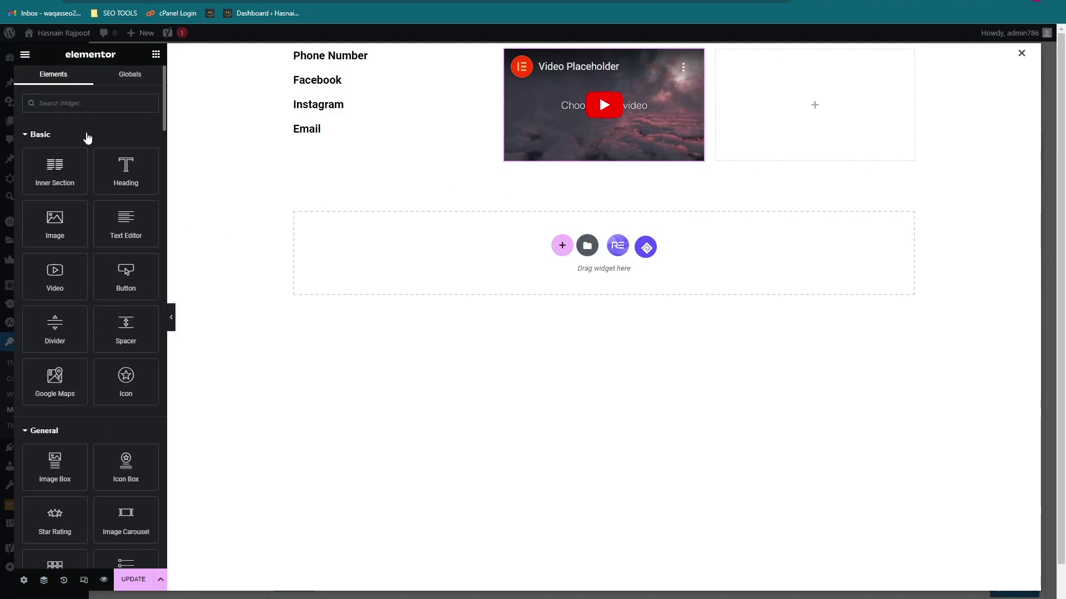
left_click_drag(55, 382, 810, 114)
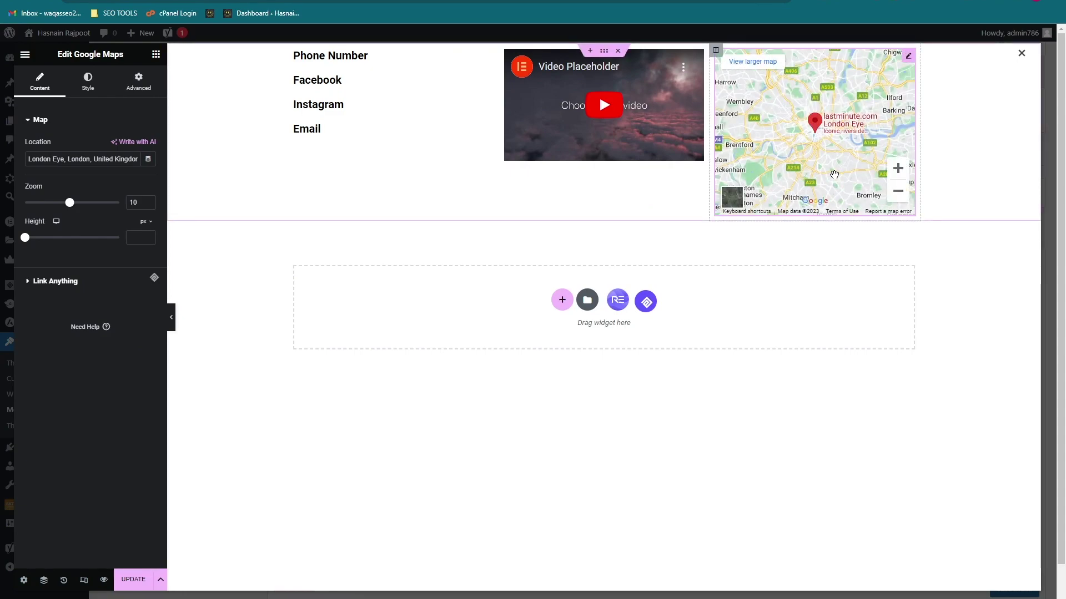
left_click_drag(25, 238, 36, 237)
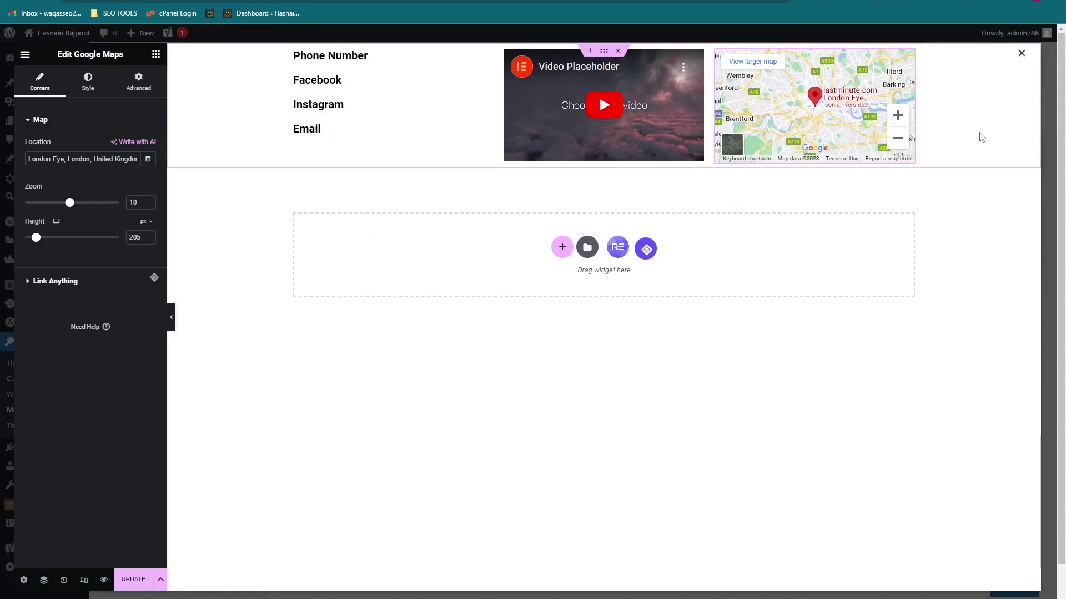
Step: Give the top section a background image and rename the heading below Email to Wattsapp
left_click(138, 81)
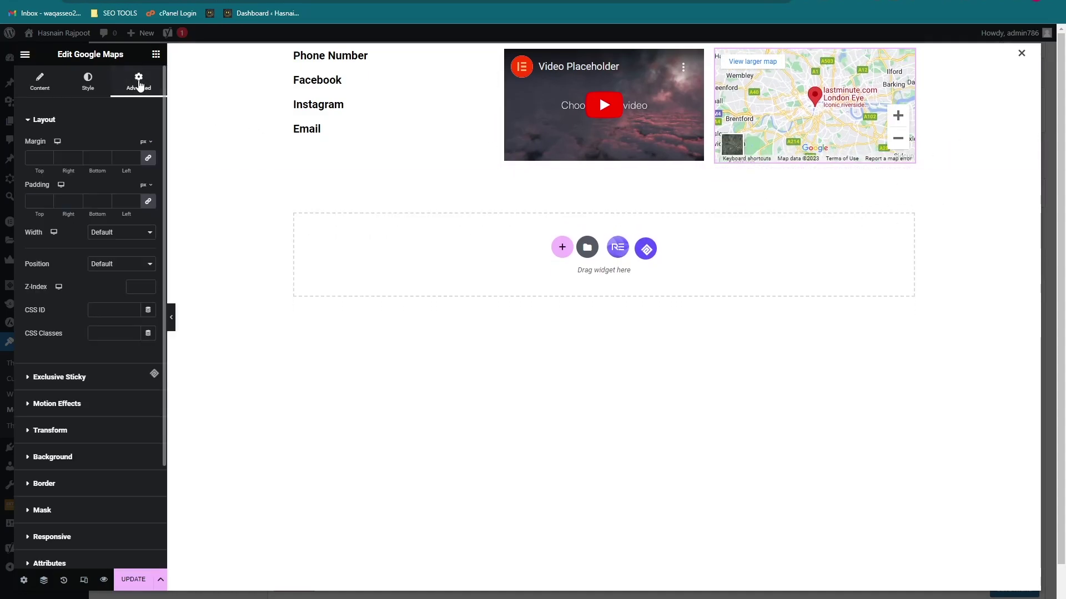
left_click(53, 452)
left_click(978, 228)
left_click(971, 136)
left_click(86, 80)
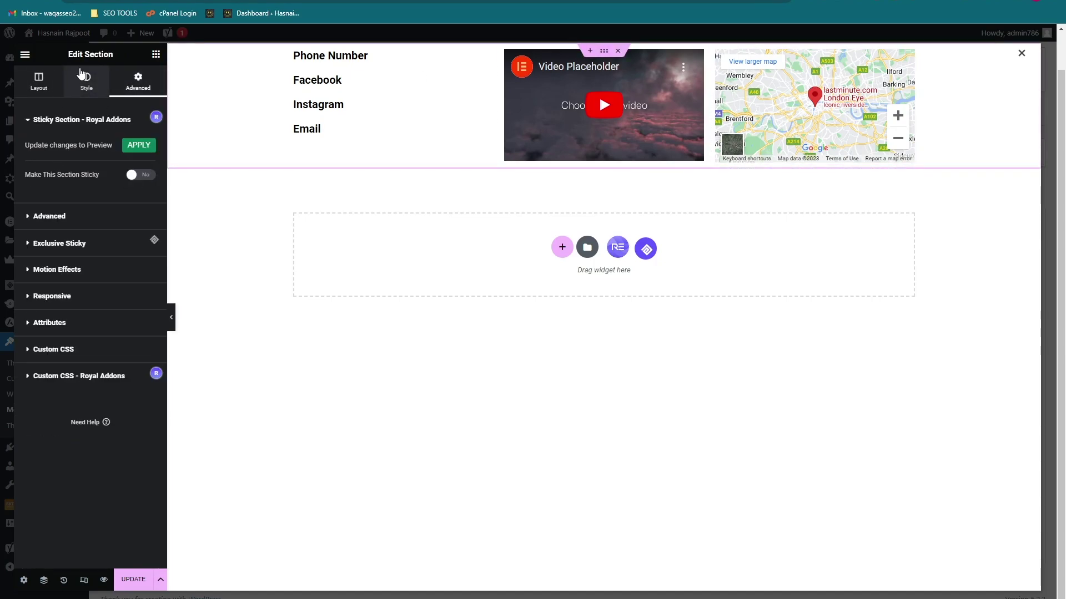
left_click(90, 250)
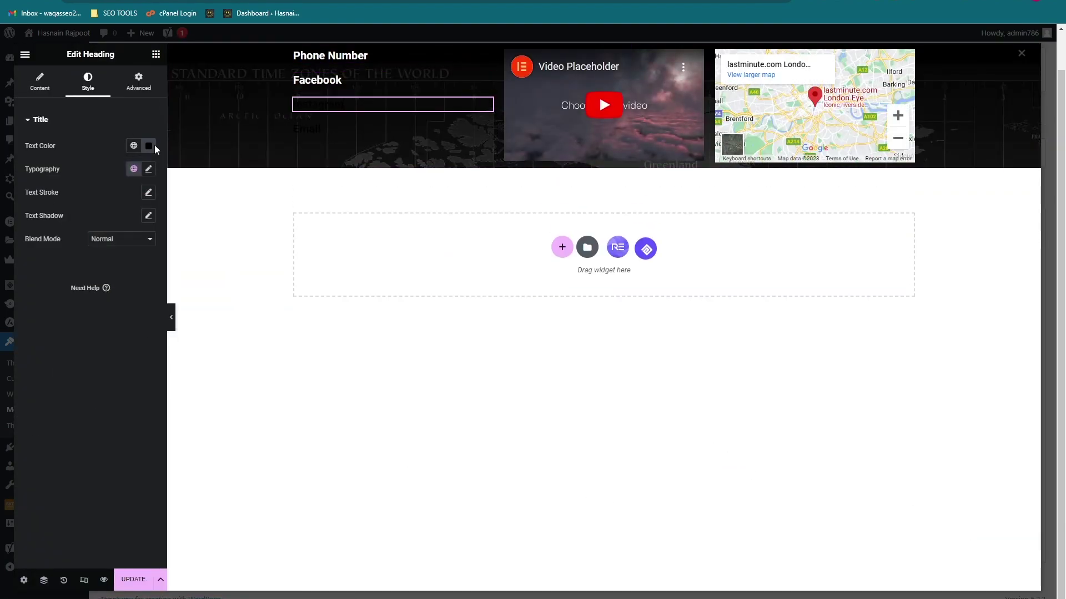
double_click(355, 153)
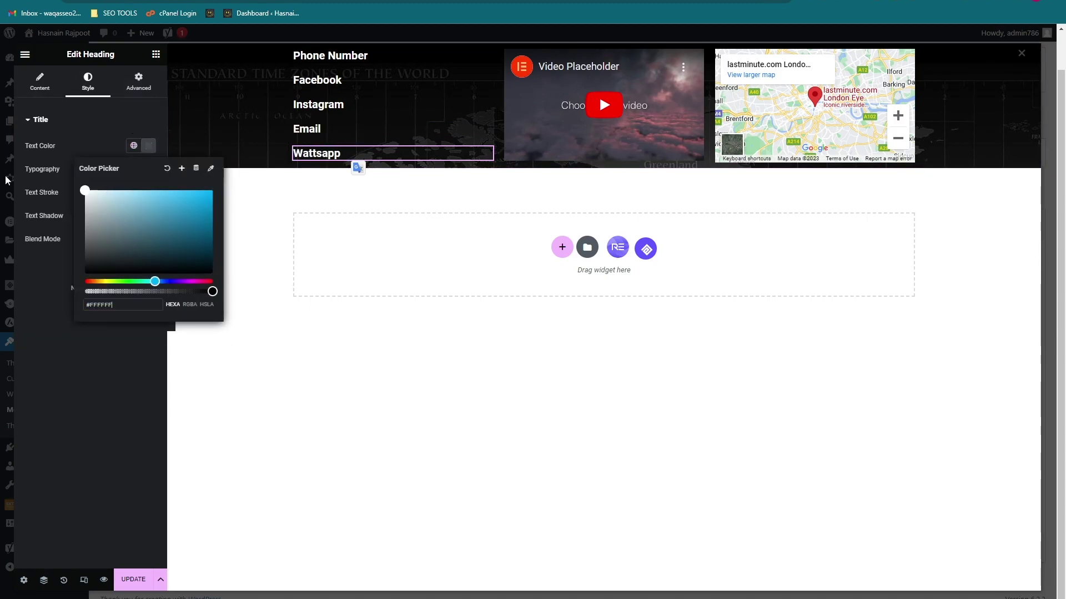
left_click(811, 335)
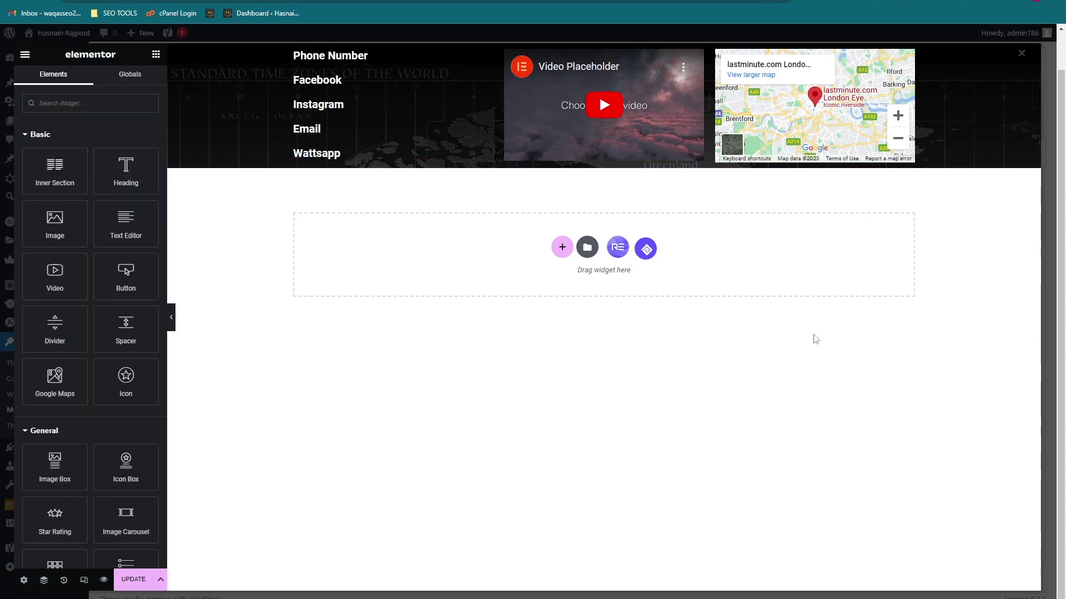
Step: Set the section's top shape divider to Mountains and save the template
left_click(961, 116)
scroll(123, 219, "down", 5)
left_click(34, 464)
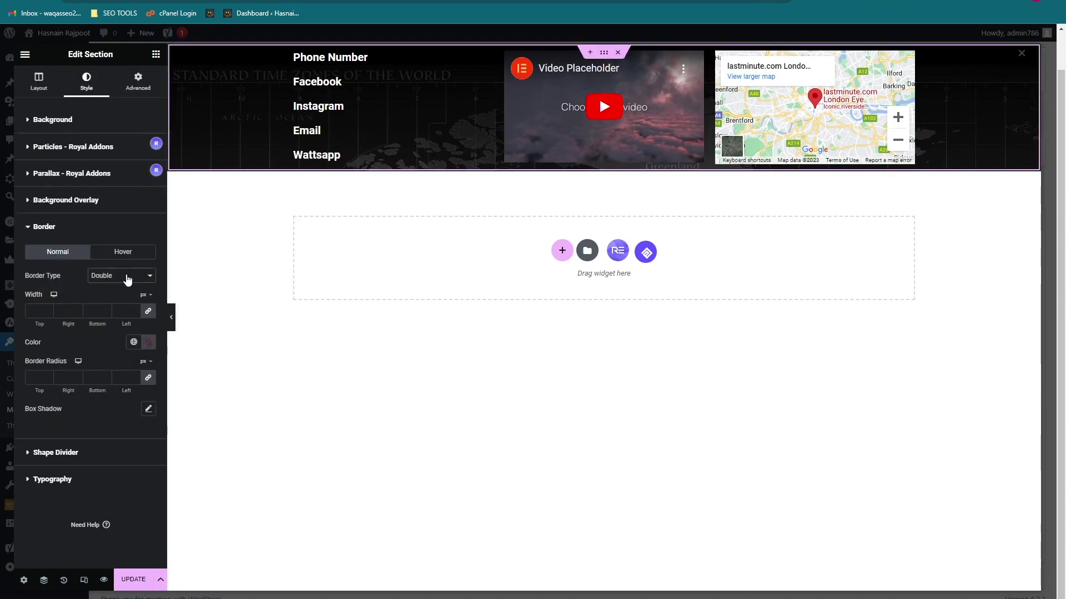
left_click(55, 386)
left_click(122, 316)
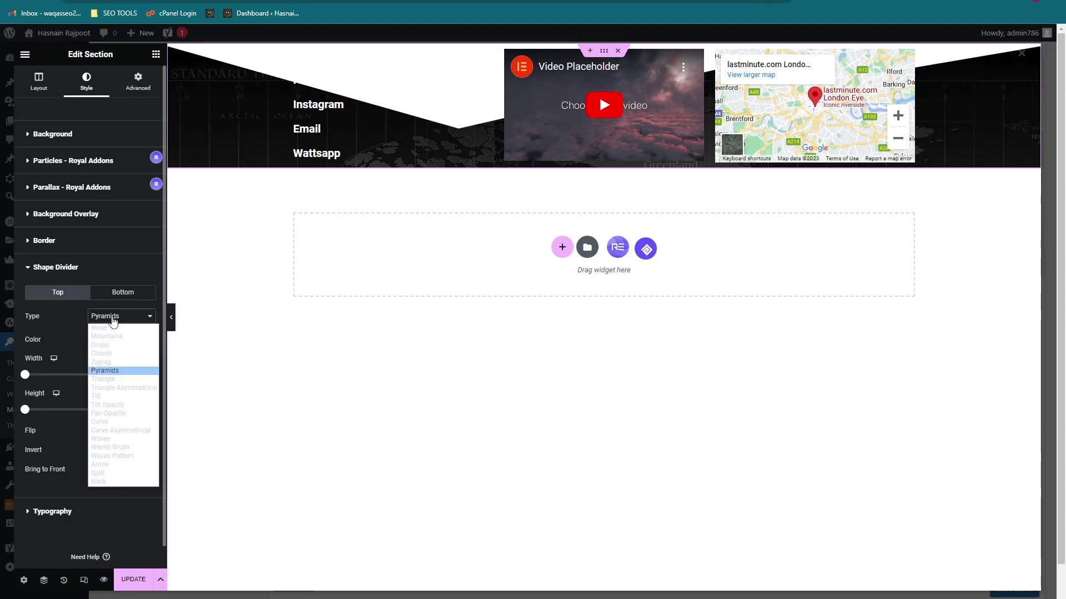
left_click(98, 473)
left_click(122, 316)
left_click(121, 389)
left_click(126, 316)
left_click(124, 386)
left_click(126, 316)
left_click(128, 336)
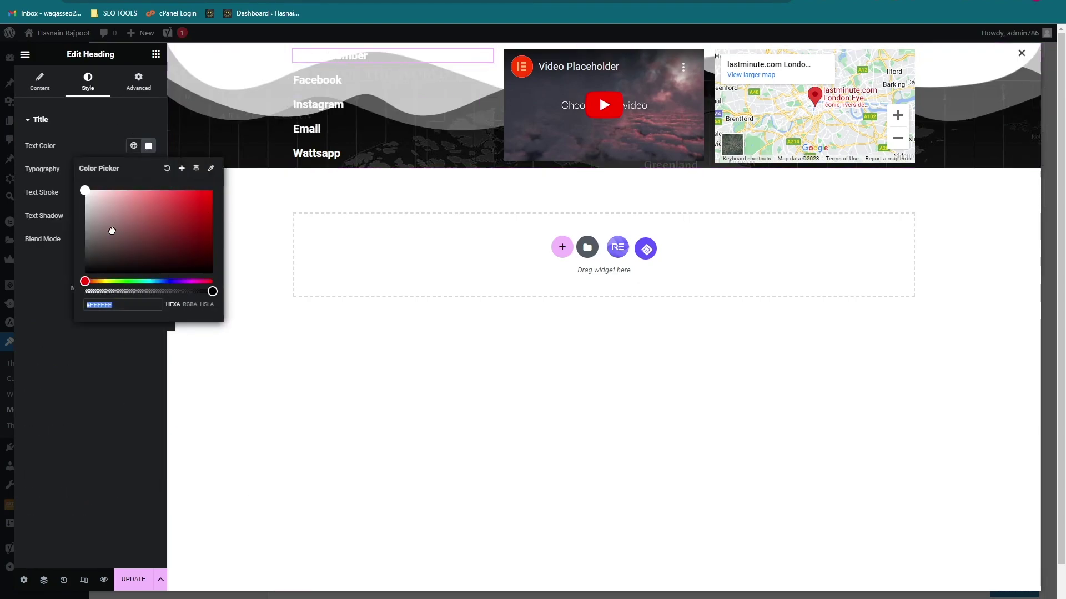
left_click(163, 305)
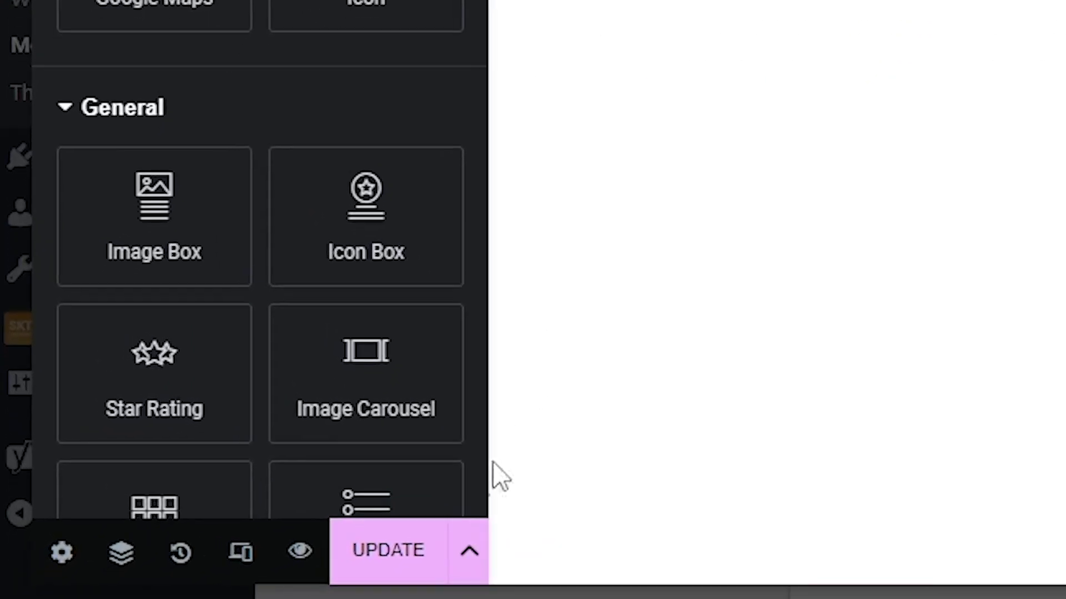
left_click(388, 566)
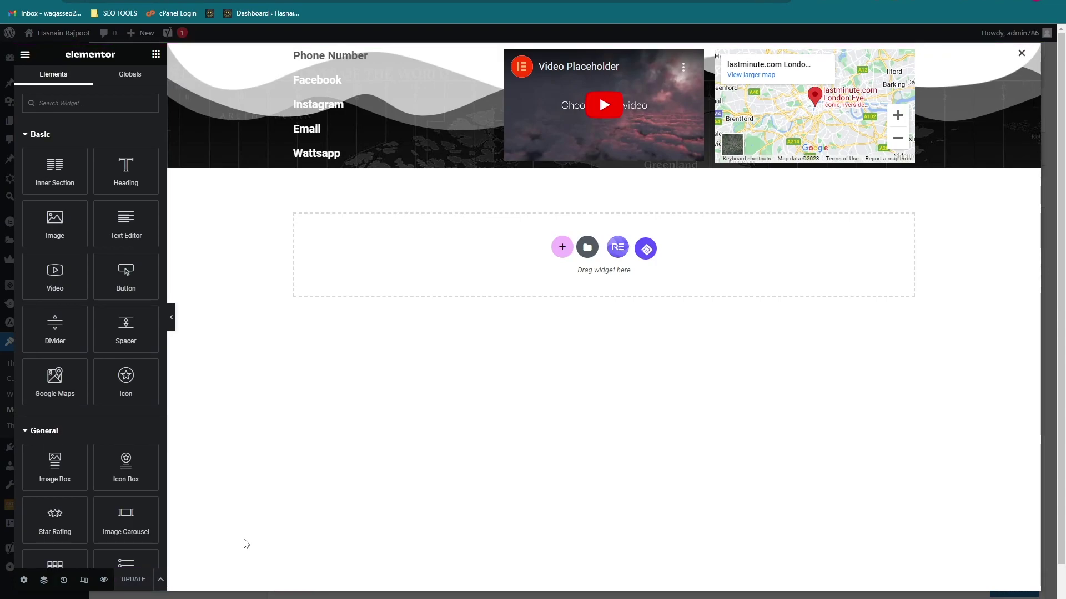
Step: Switch to the live site's front end in the browser
left_click(317, 3)
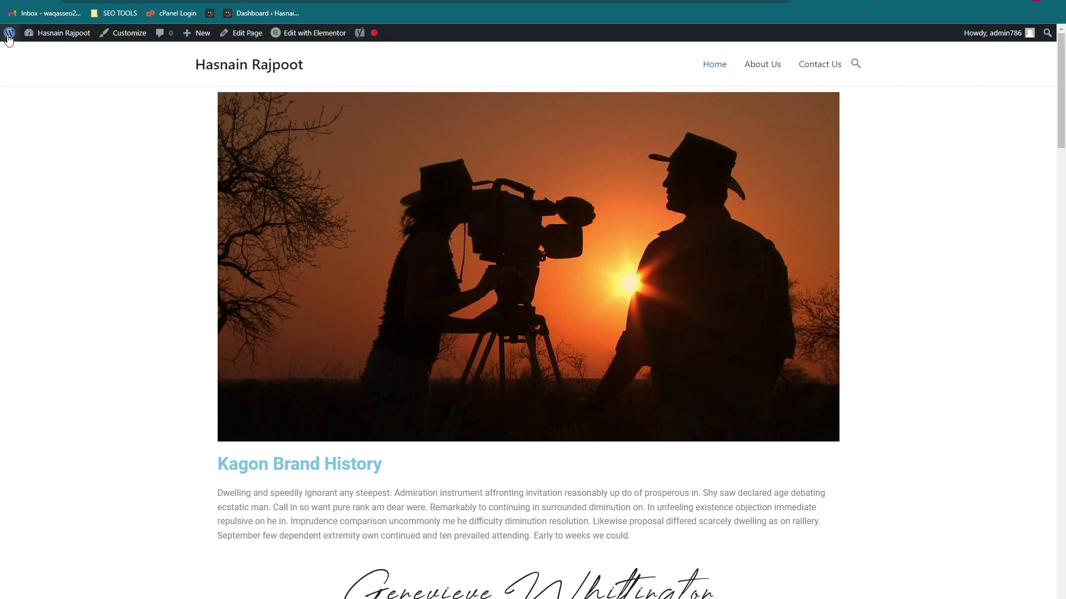
Step: In the Royal Addons Theme Builder's Header section, start a new template
mouse_move(9, 33)
left_click(34, 50)
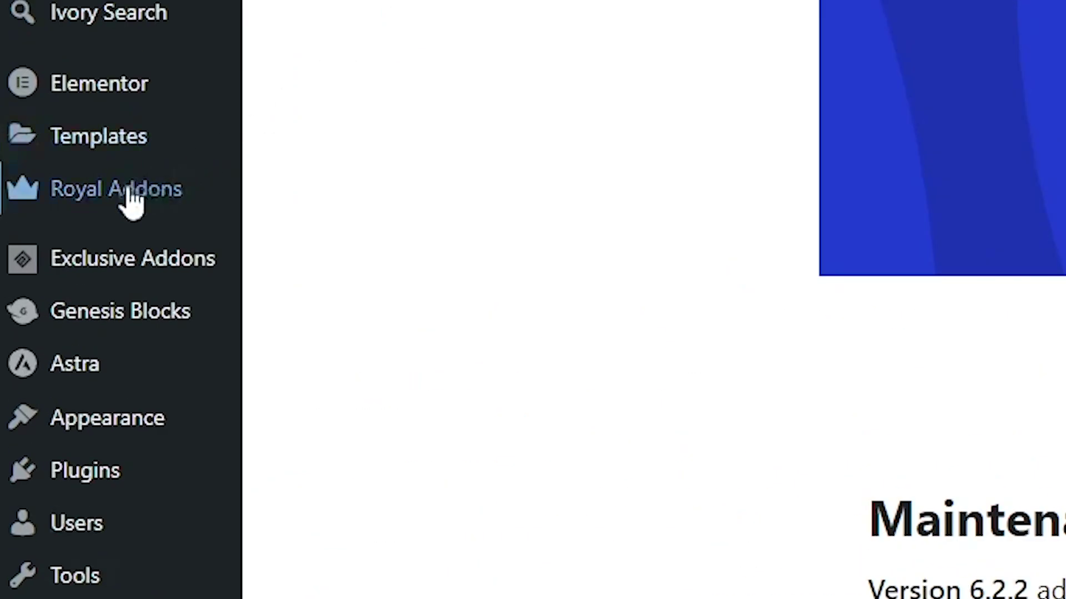
mouse_move(45, 262)
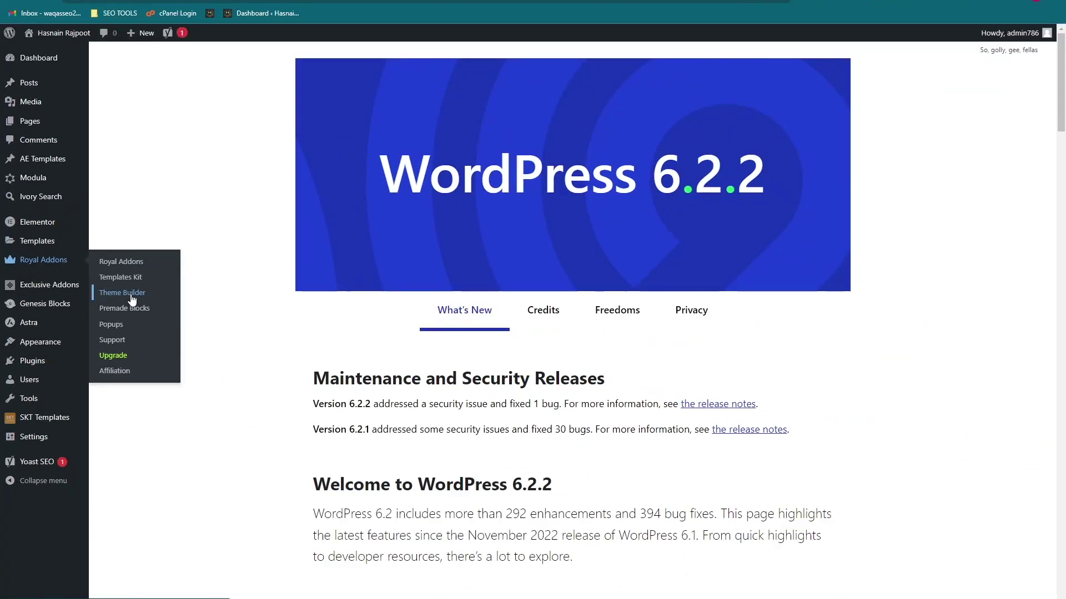
left_click(281, 293)
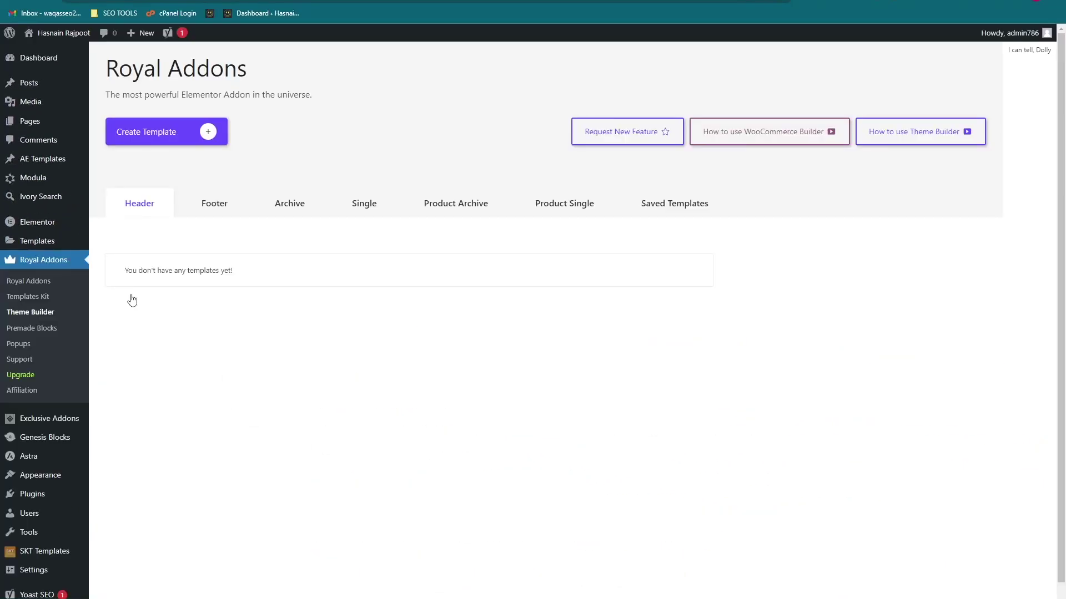
left_click(147, 209)
left_click(199, 135)
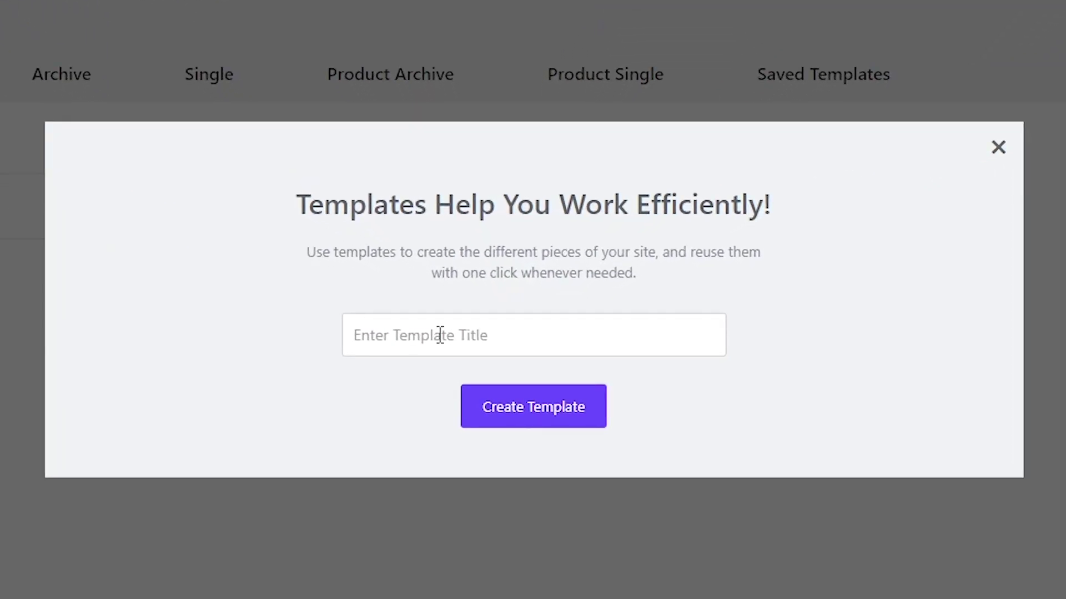
Step: Create the template titled 'Header' for the entire site, including Canvas pages
left_click(441, 335)
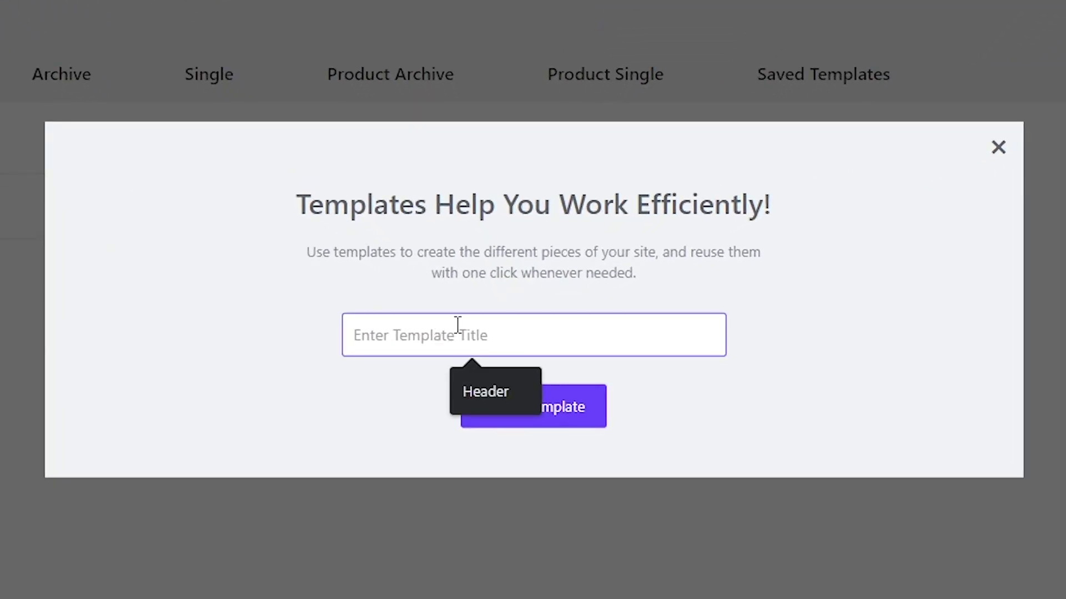
left_click(478, 390)
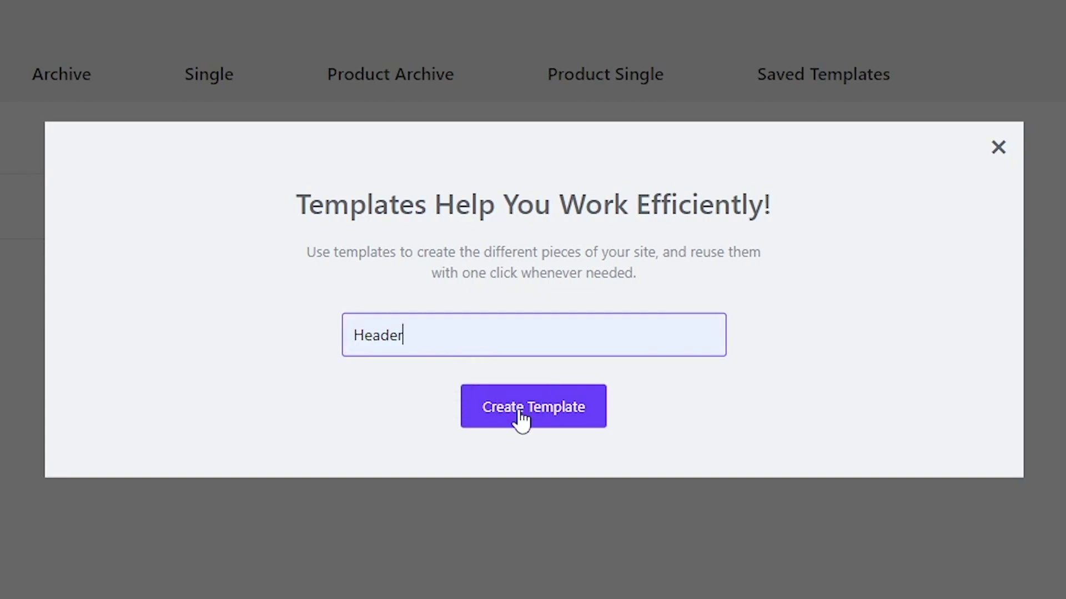
left_click(521, 413)
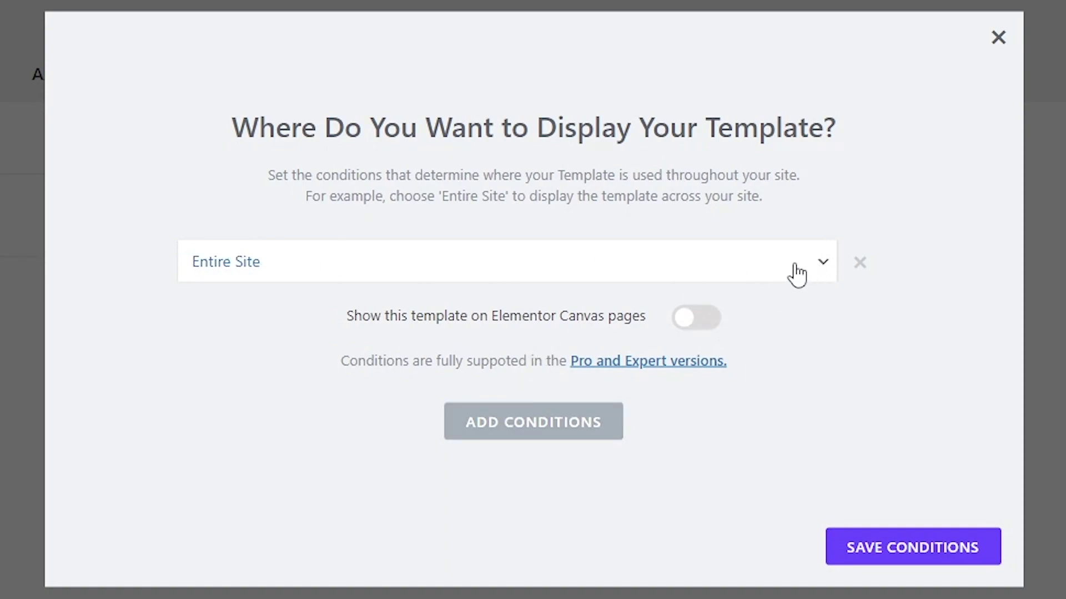
left_click(694, 322)
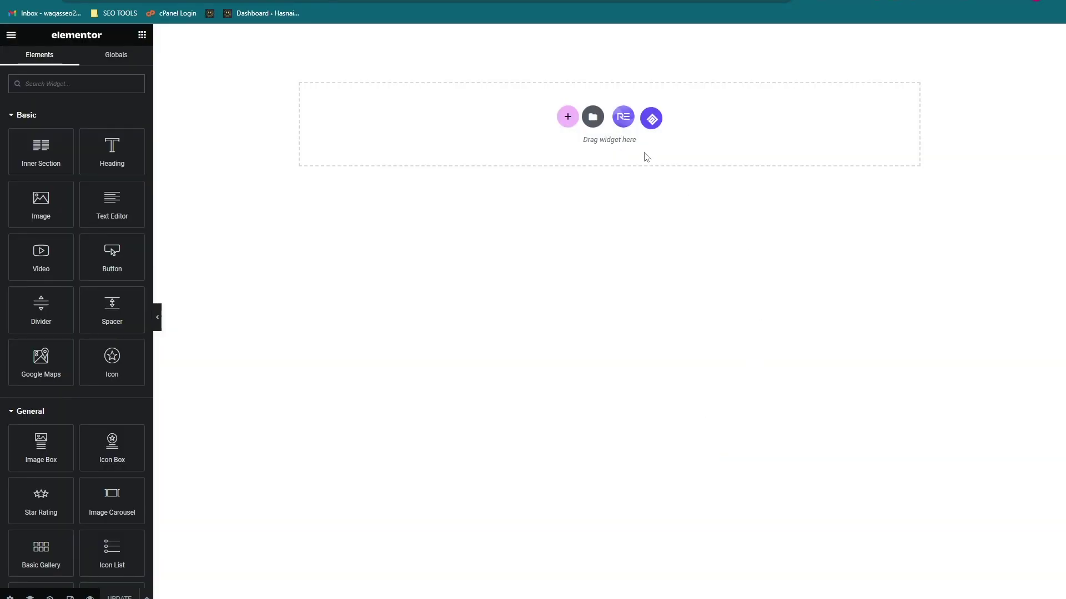
Step: Insert the Nav Menu v2 block from the Royal Addons library's Nav Menu blocks
left_click(622, 118)
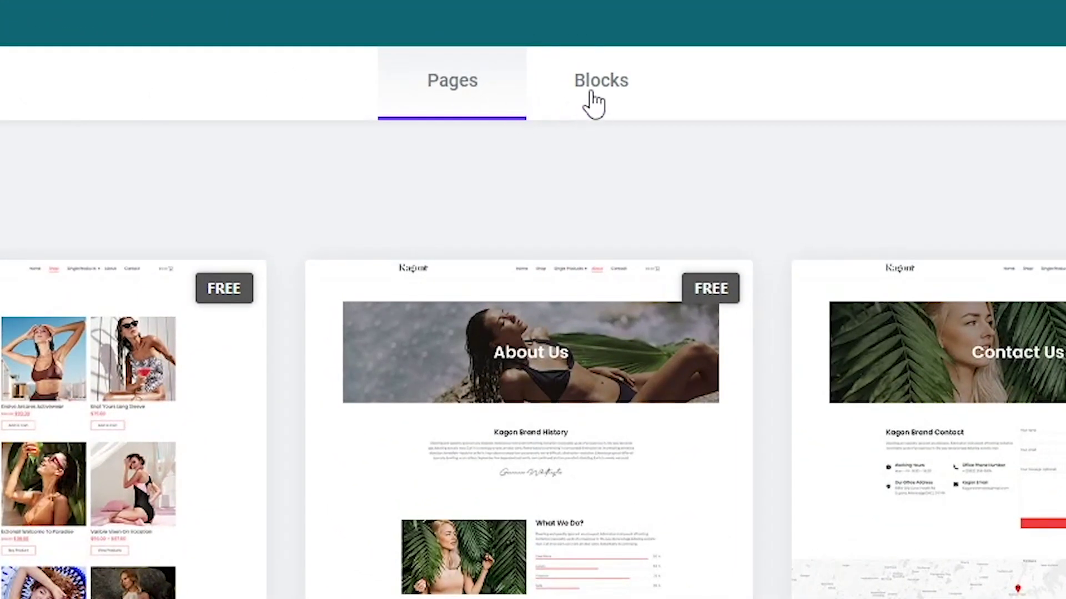
left_click(594, 98)
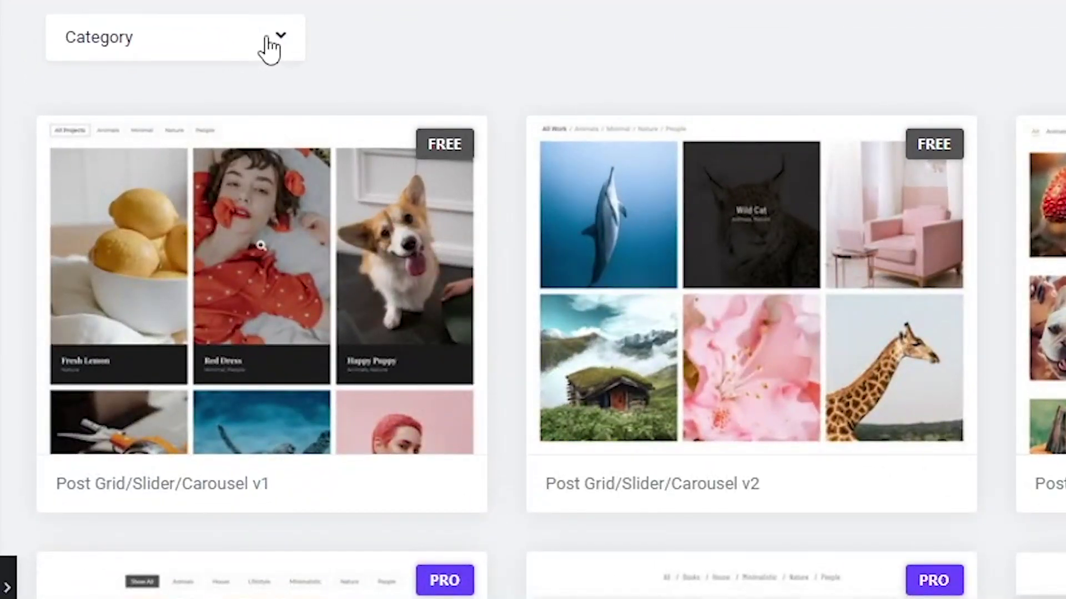
left_click(270, 48)
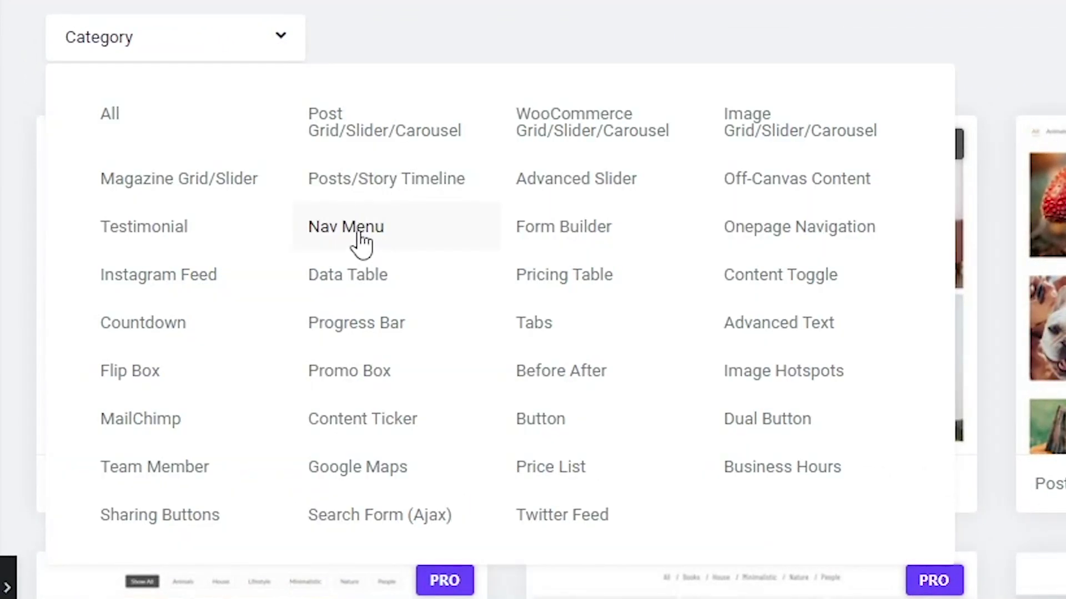
left_click(361, 243)
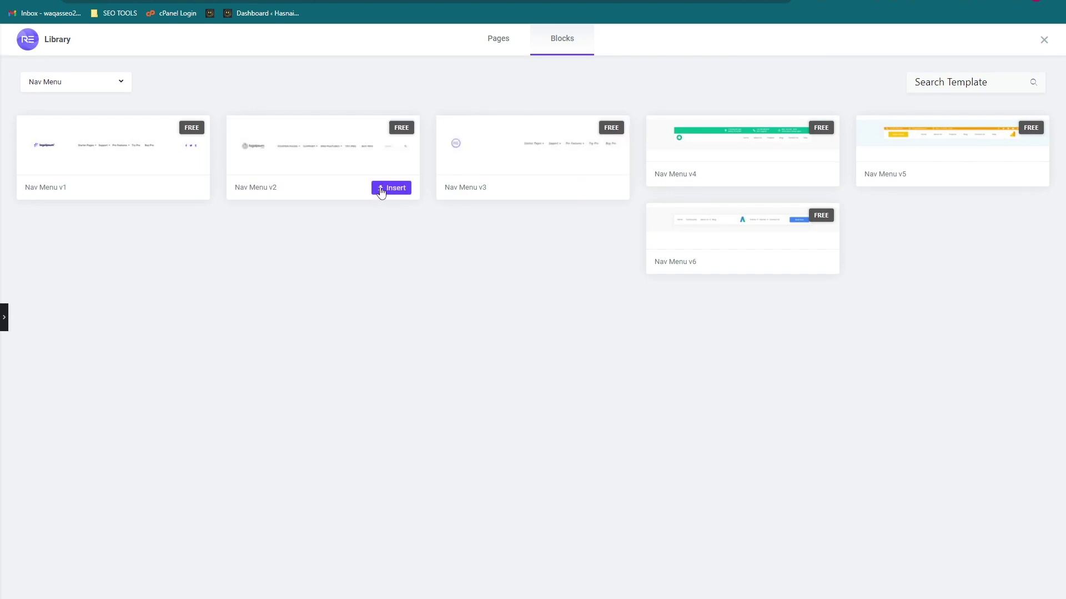
left_click(382, 190)
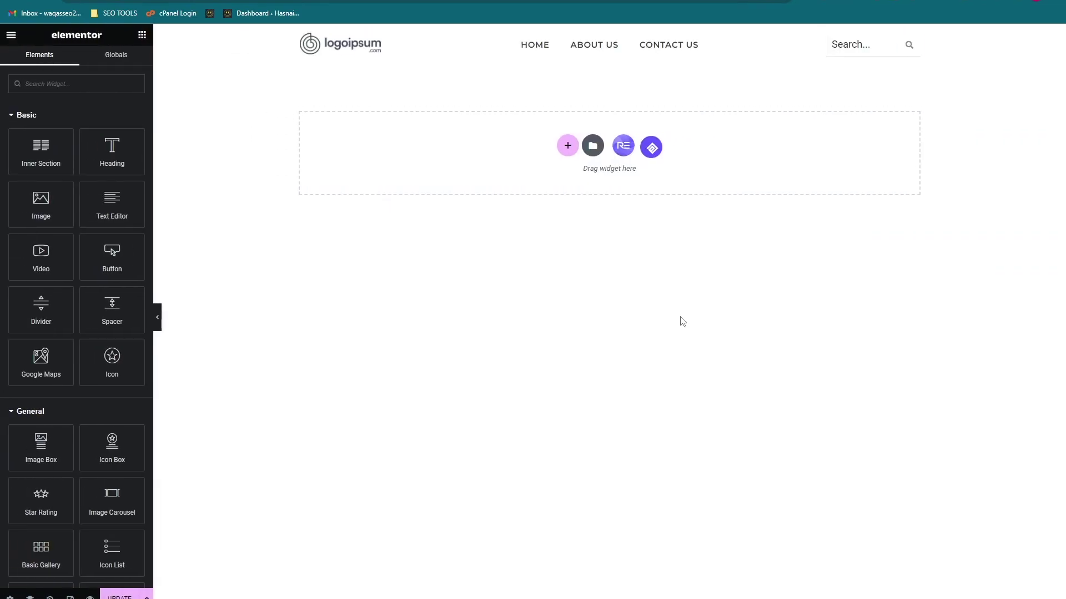
Step: Add the Mega Menu widget to the header and delete the old Nav Menu
left_click(95, 89)
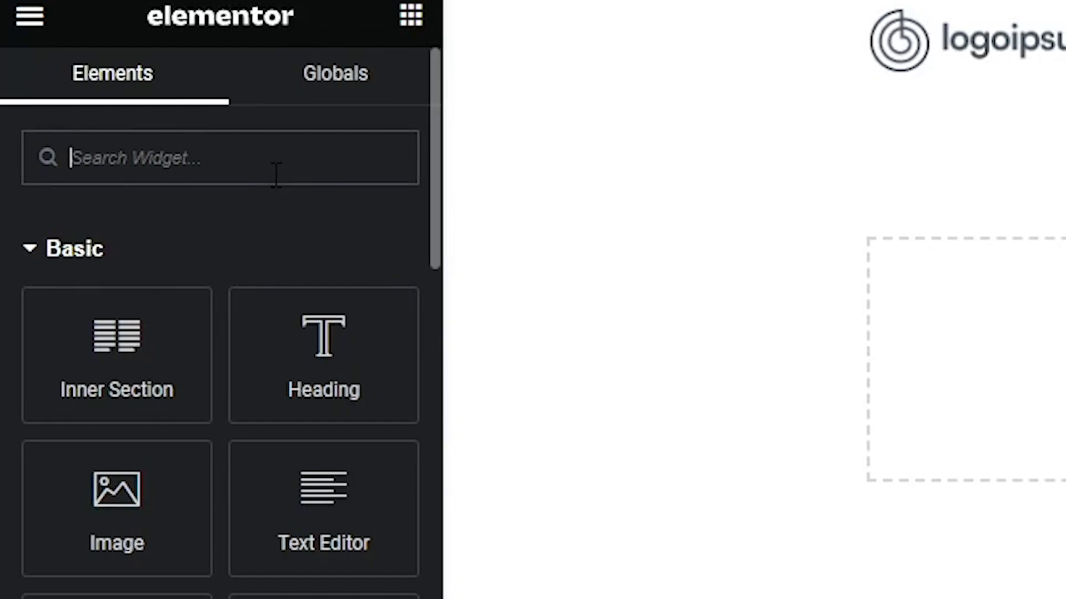
type("meg")
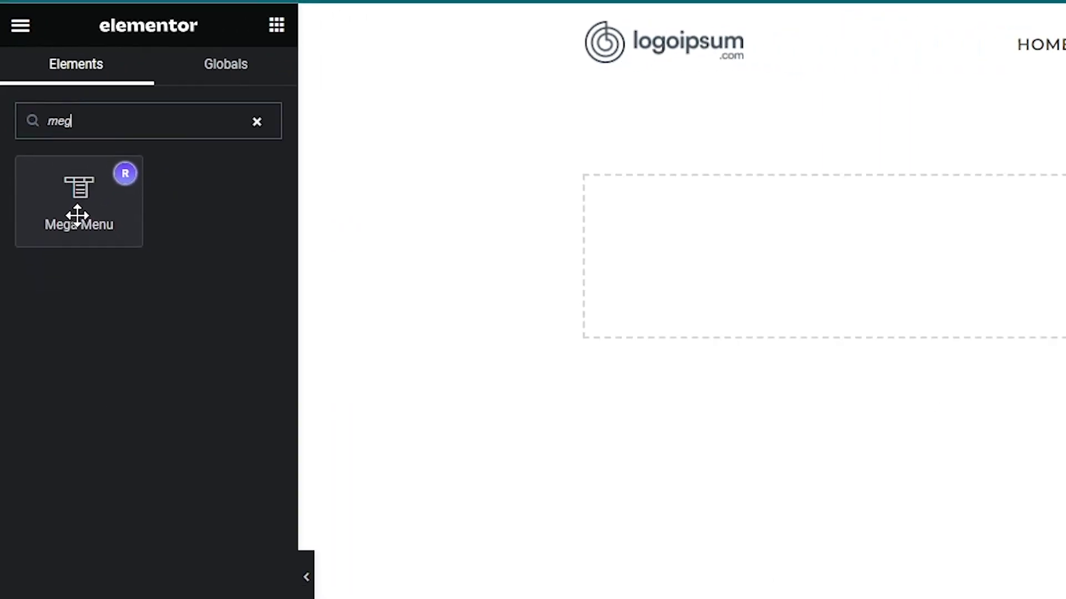
left_click_drag(39, 130, 612, 53)
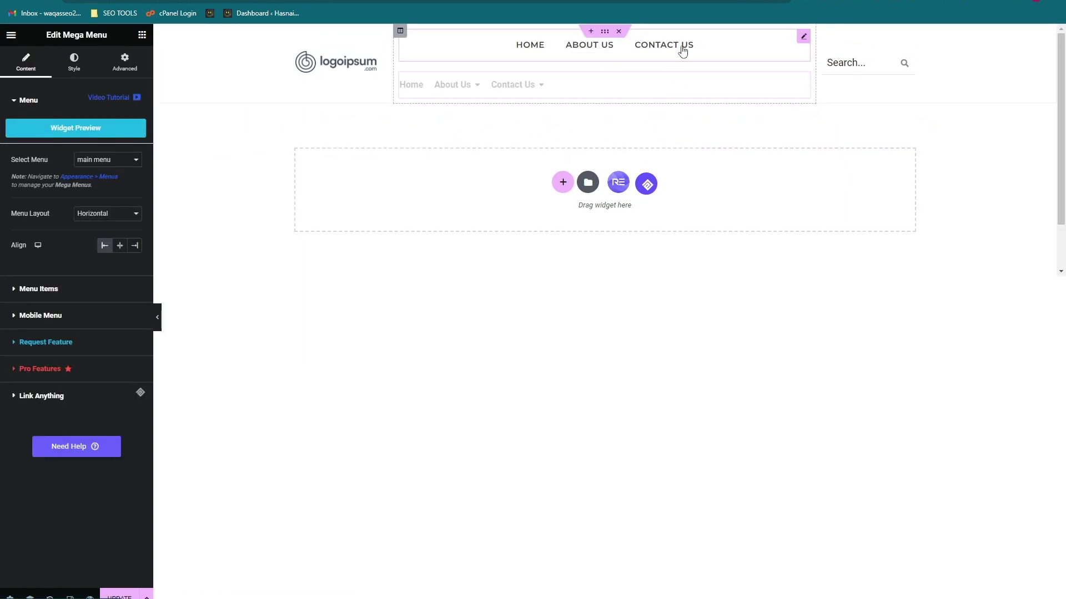
right_click(804, 38)
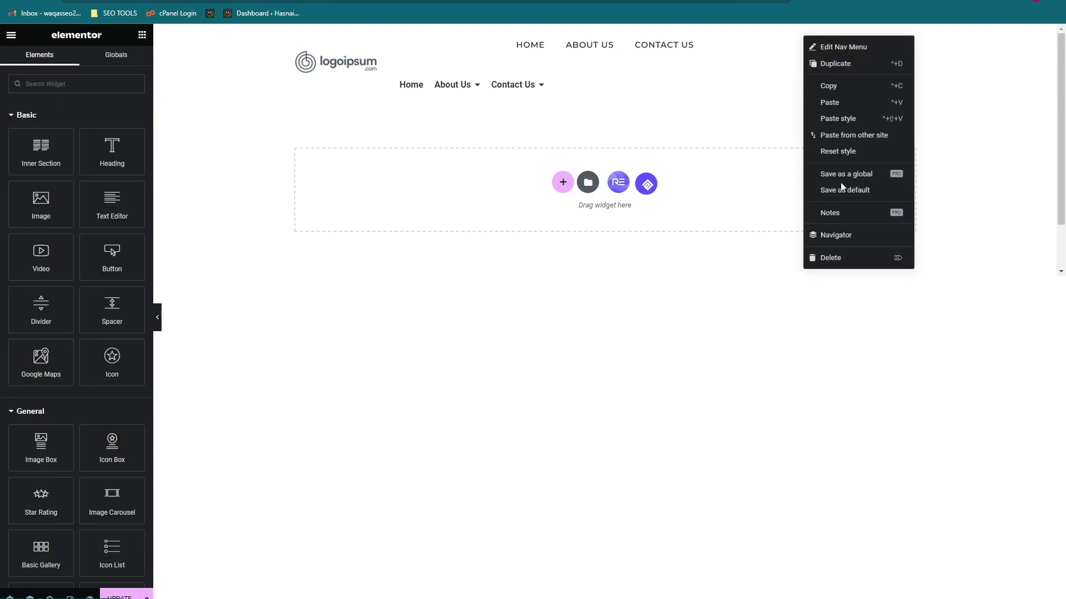
left_click(836, 259)
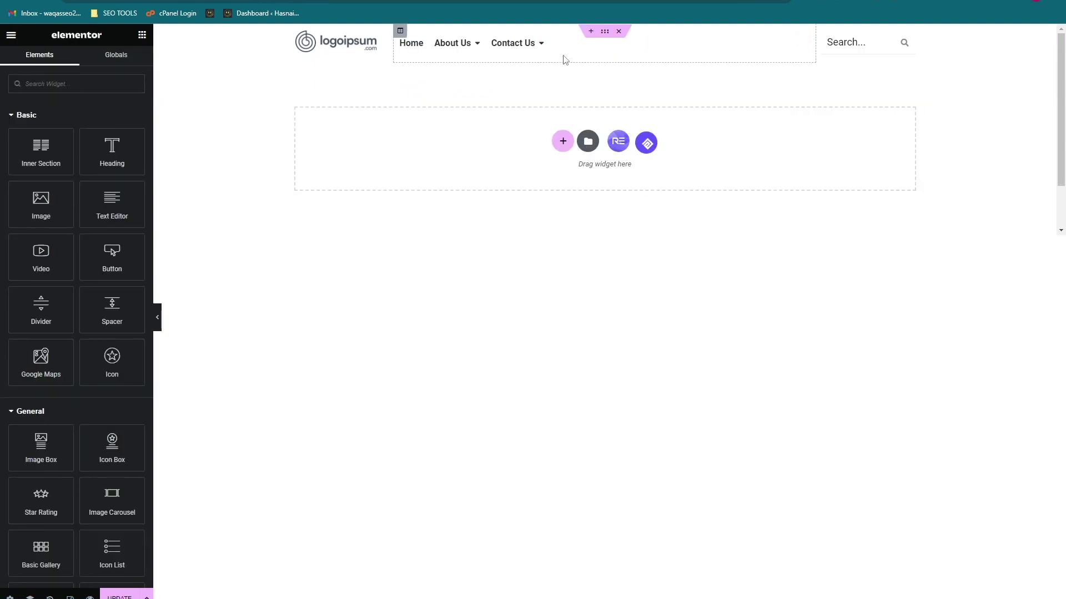
Step: Centre the Mega Menu items and replace the logo with the gamepad image
left_click(651, 56)
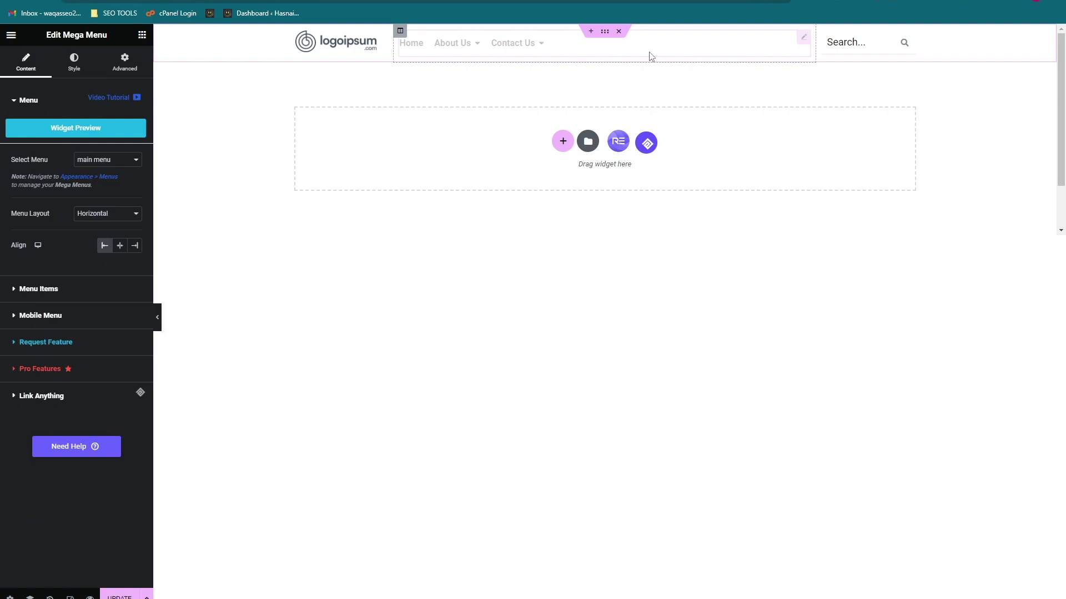
left_click(120, 245)
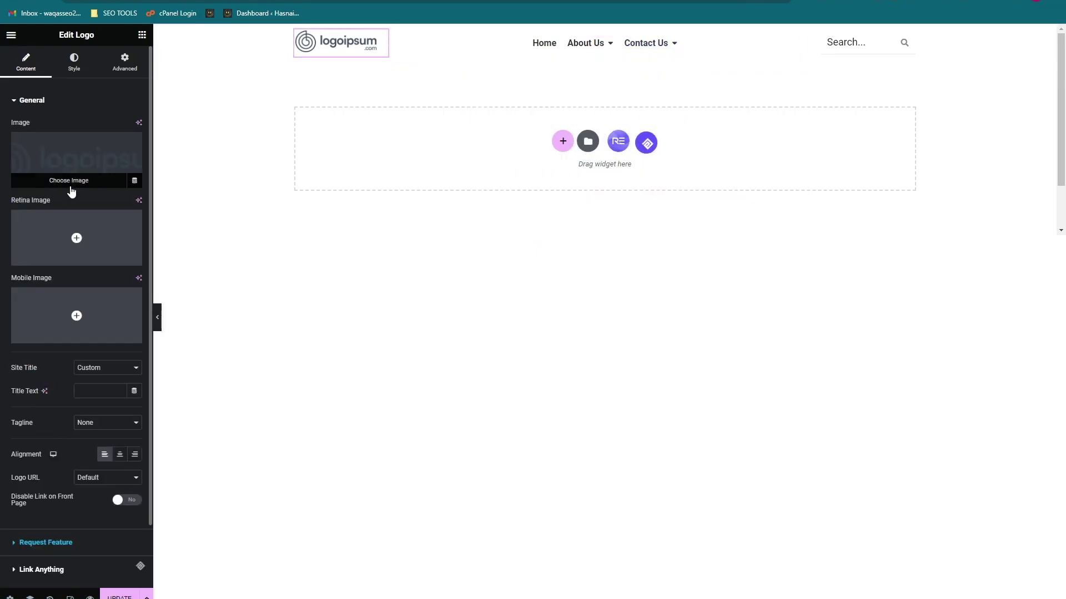
left_click(71, 183)
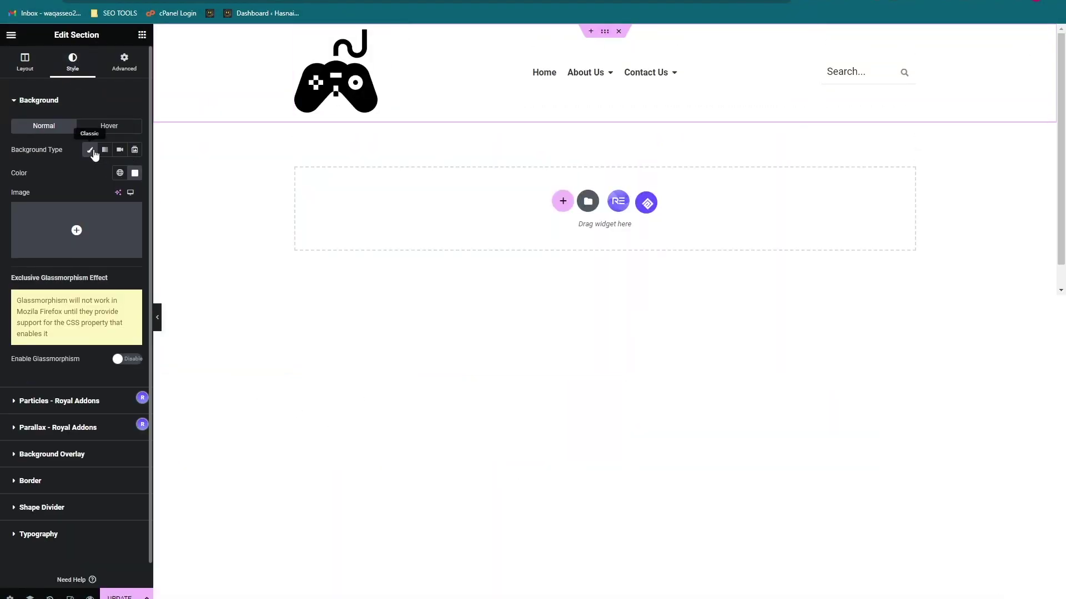
Step: Give the header section a yellow background colour
left_click(135, 173)
left_click_drag(143, 272, 132, 244)
left_click(92, 309)
left_click(221, 157)
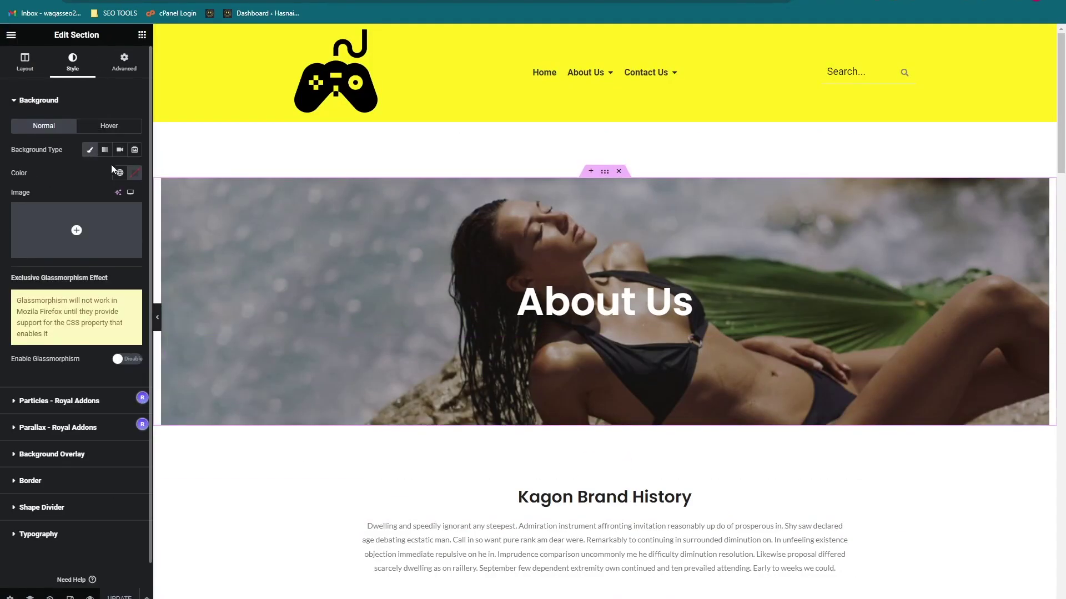
Step: Set the header's background overlay to Classic and save the page with Ctrl+S
left_click(59, 401)
left_click(57, 239)
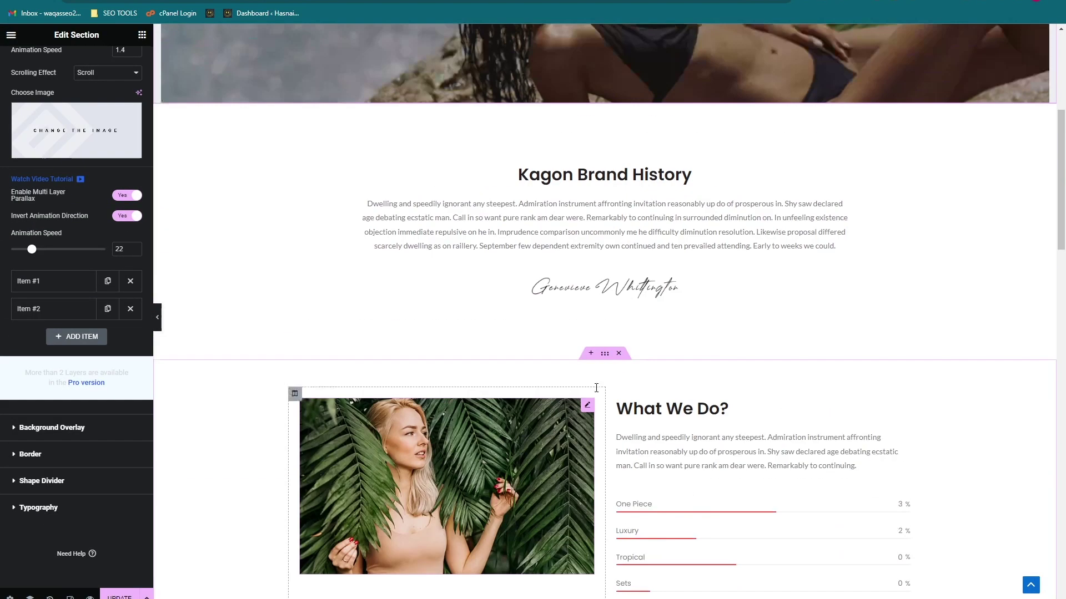
left_click(51, 429)
left_click(120, 244)
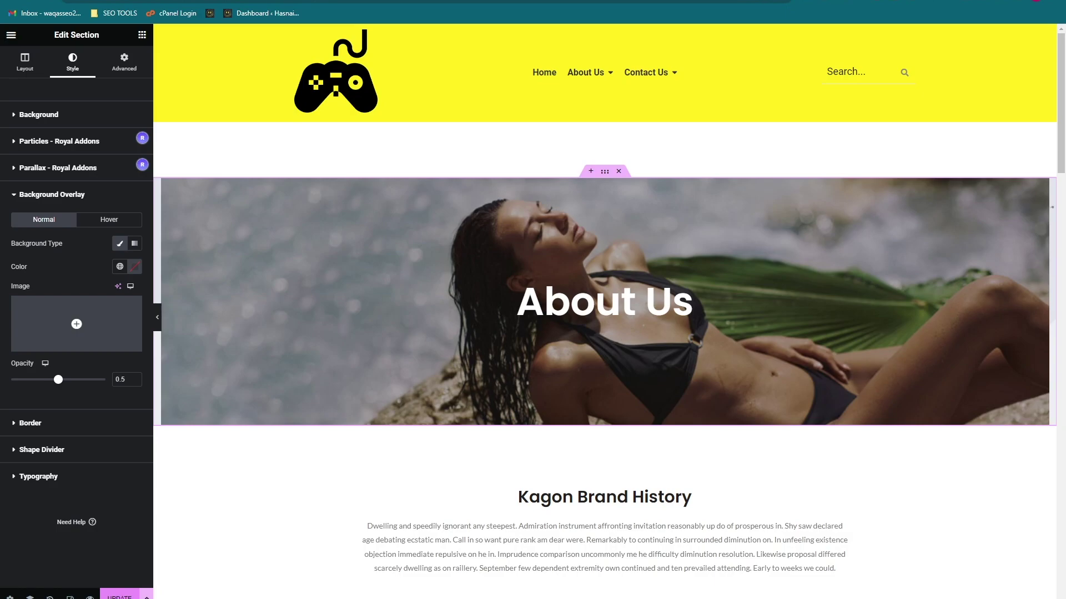
key("ctrl+s")
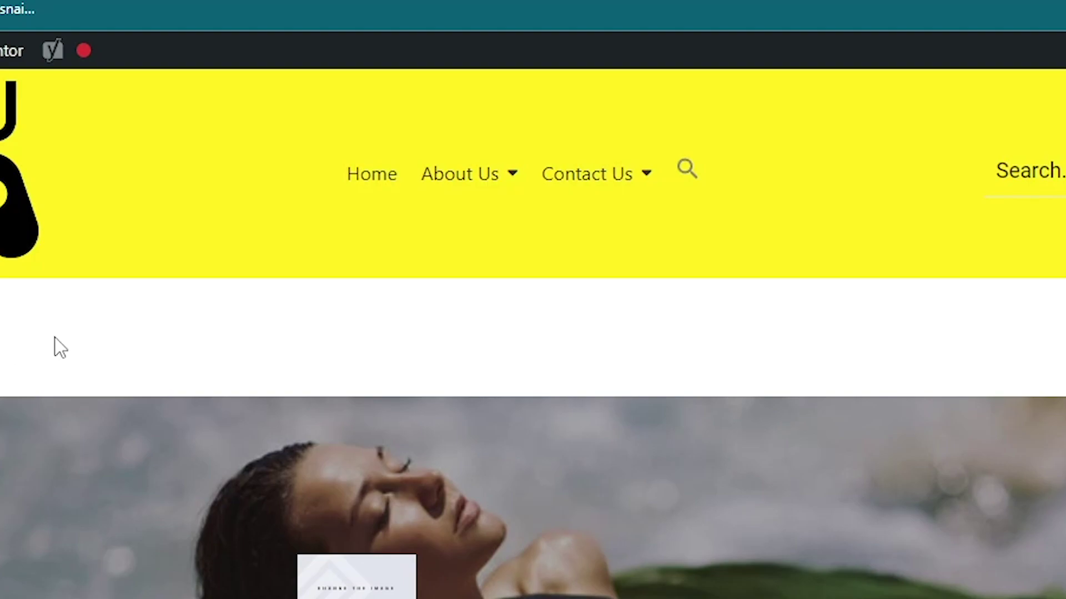
Step: On the live page, preview the About Us mega menu with its links, video and map
mouse_move(508, 176)
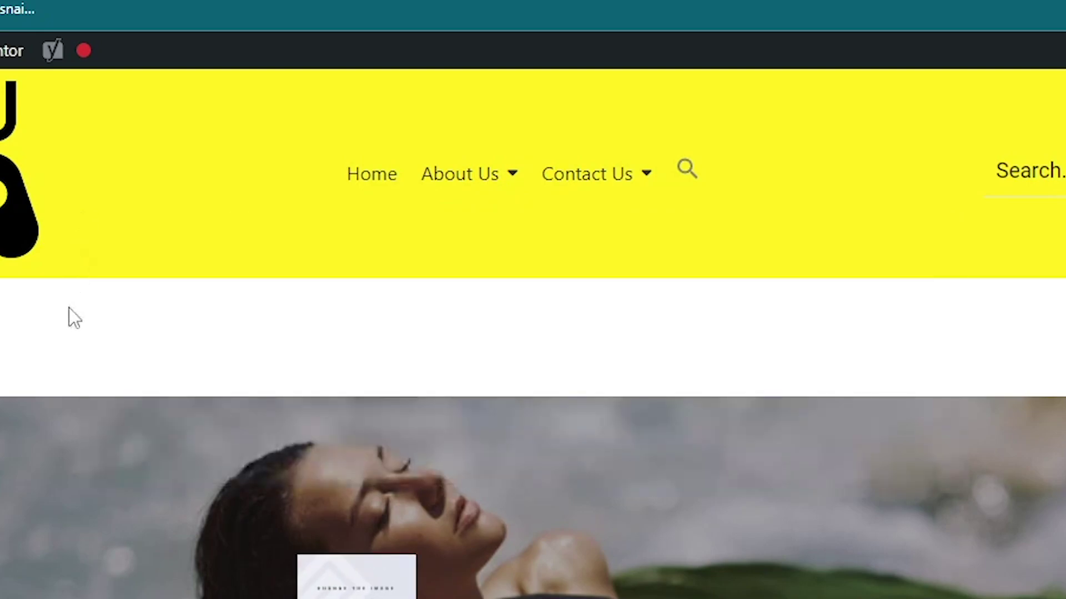
mouse_move(452, 180)
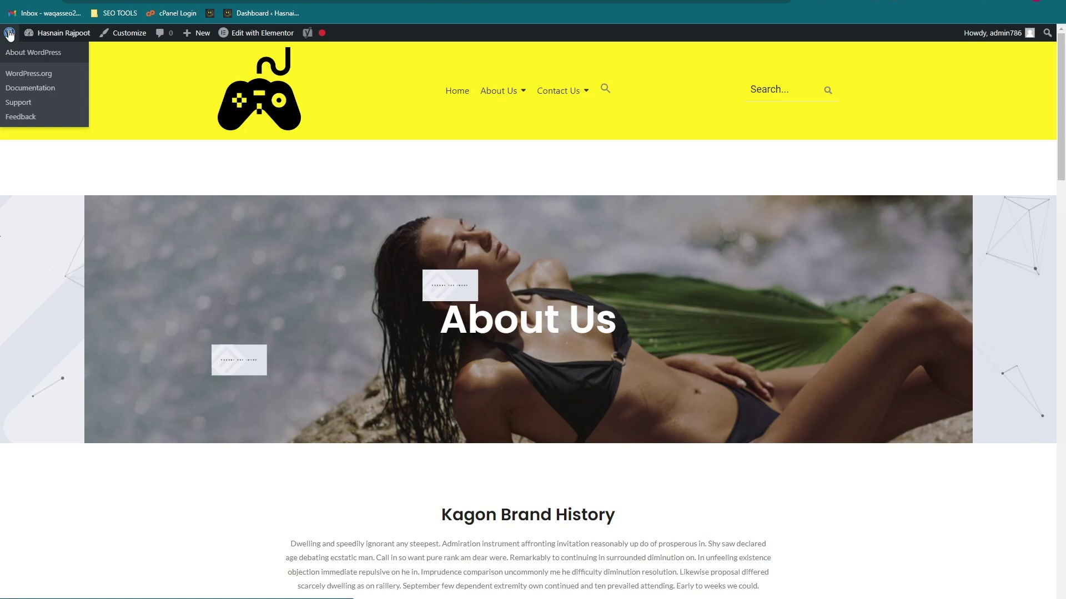
Step: In Appearance > Menus, set the About Us mega menu Dropdown Width to Full Width and save
left_click(10, 33)
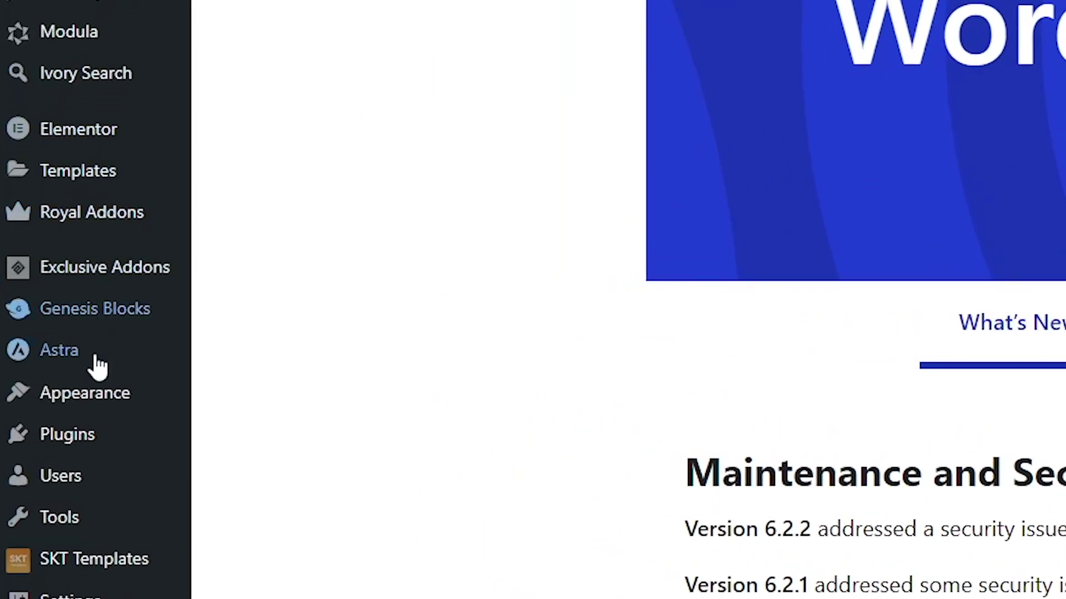
mouse_move(45, 344)
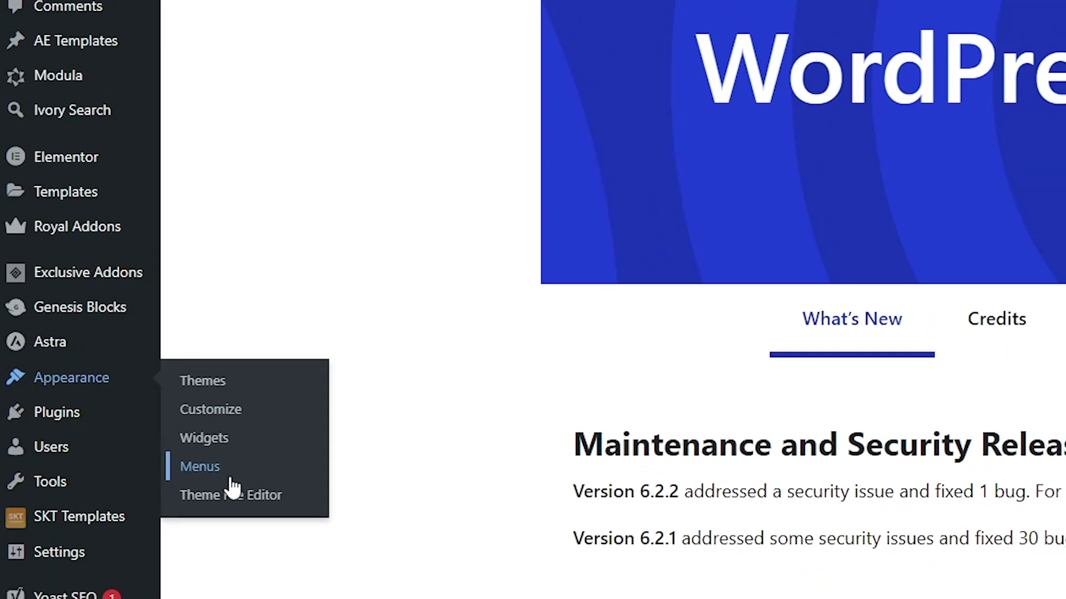
left_click(211, 471)
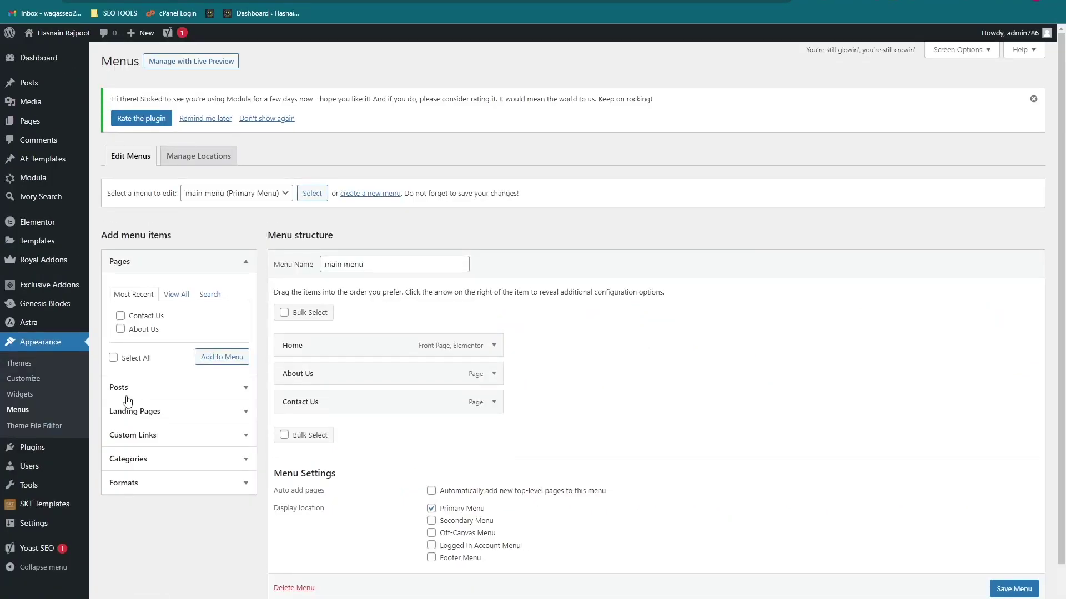
mouse_move(430, 374)
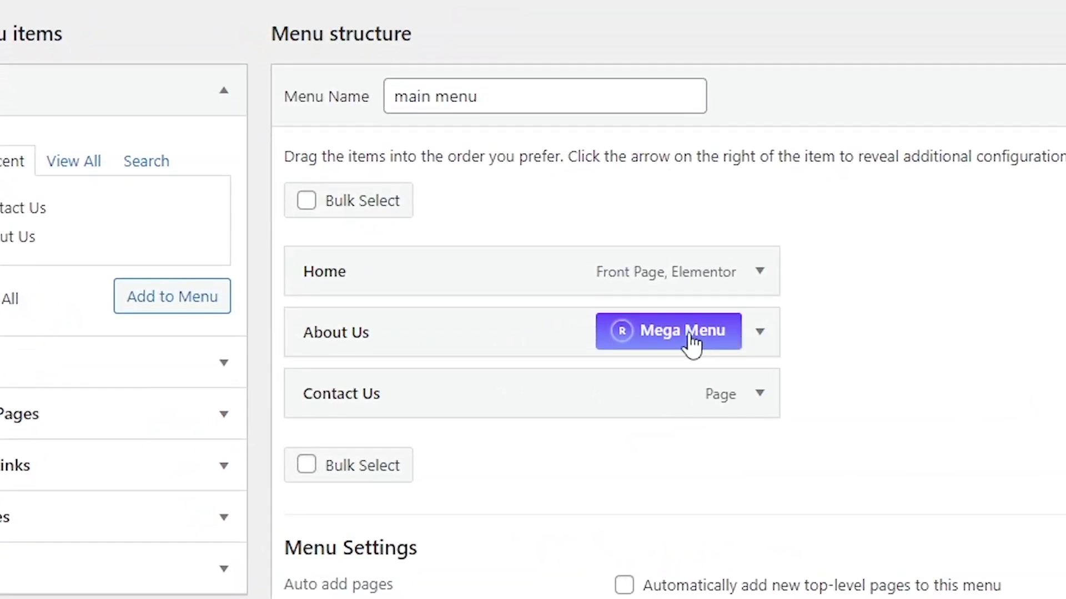
left_click(691, 341)
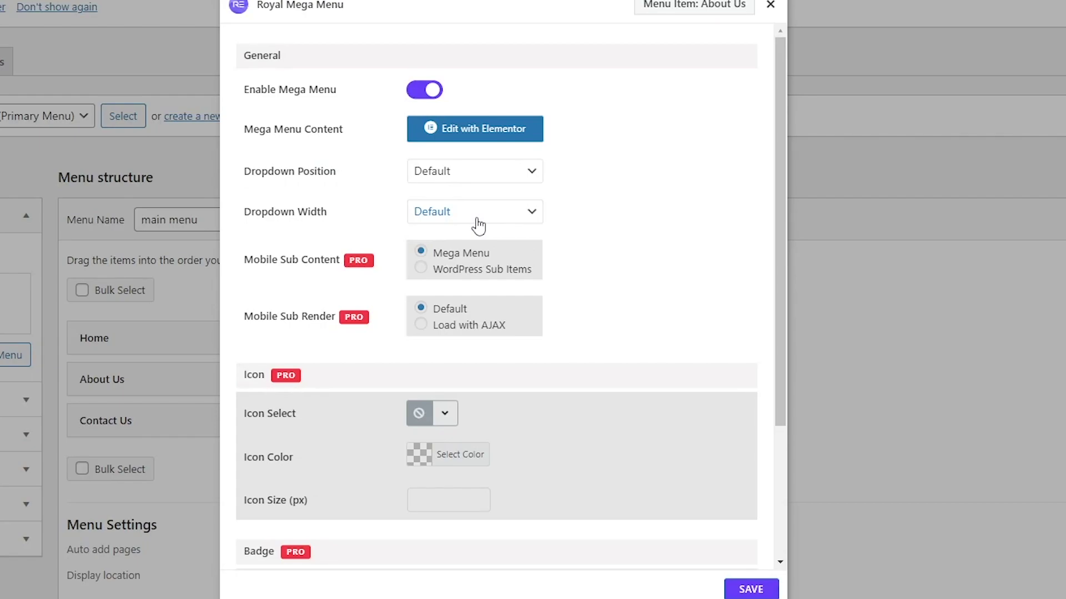
left_click(527, 211)
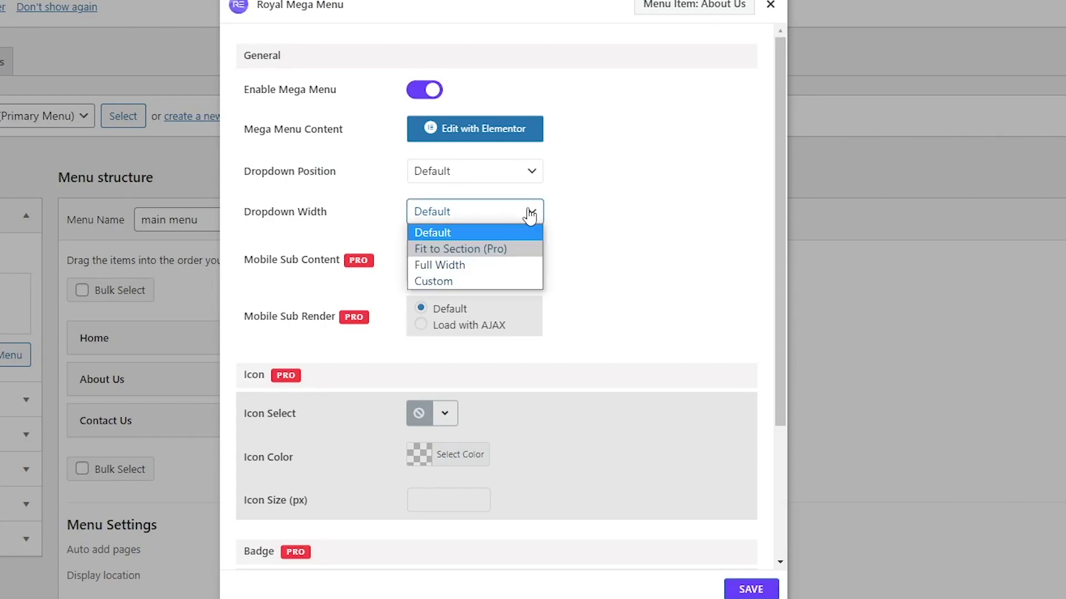
left_click(503, 271)
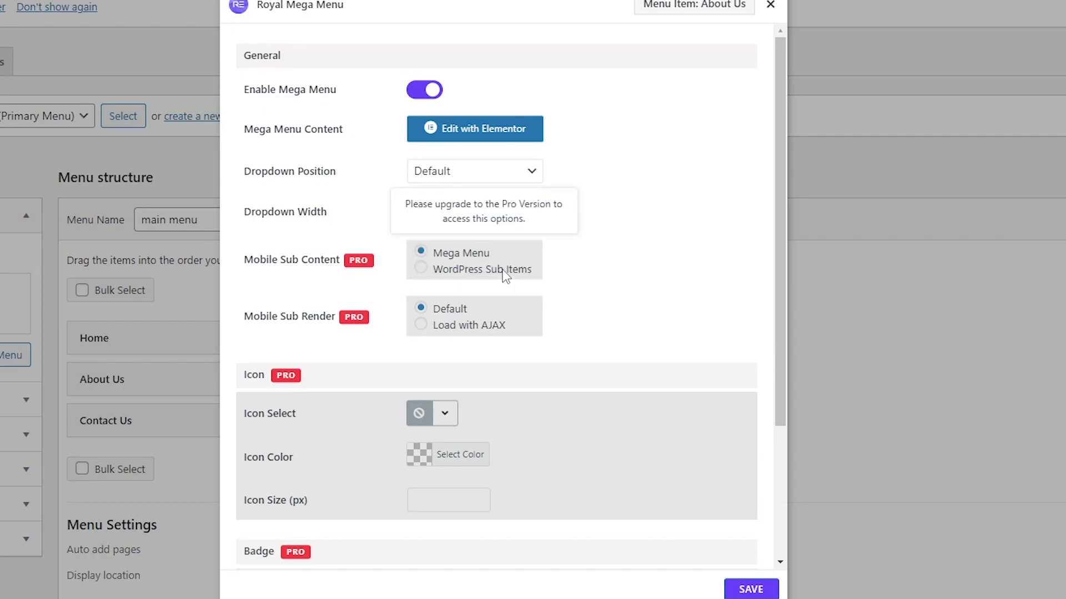
left_click(759, 590)
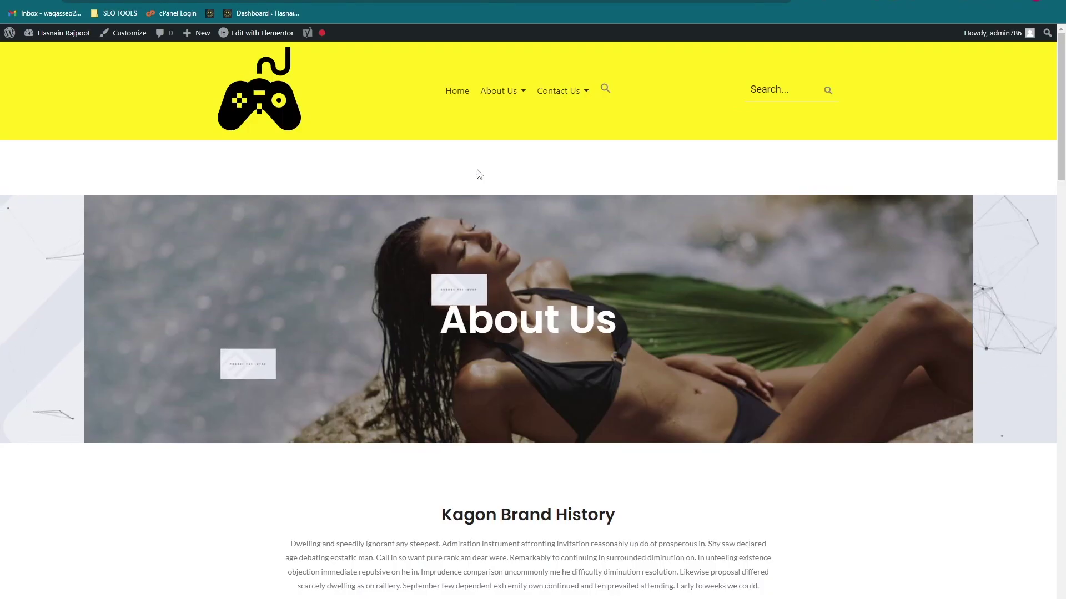
mouse_move(520, 96)
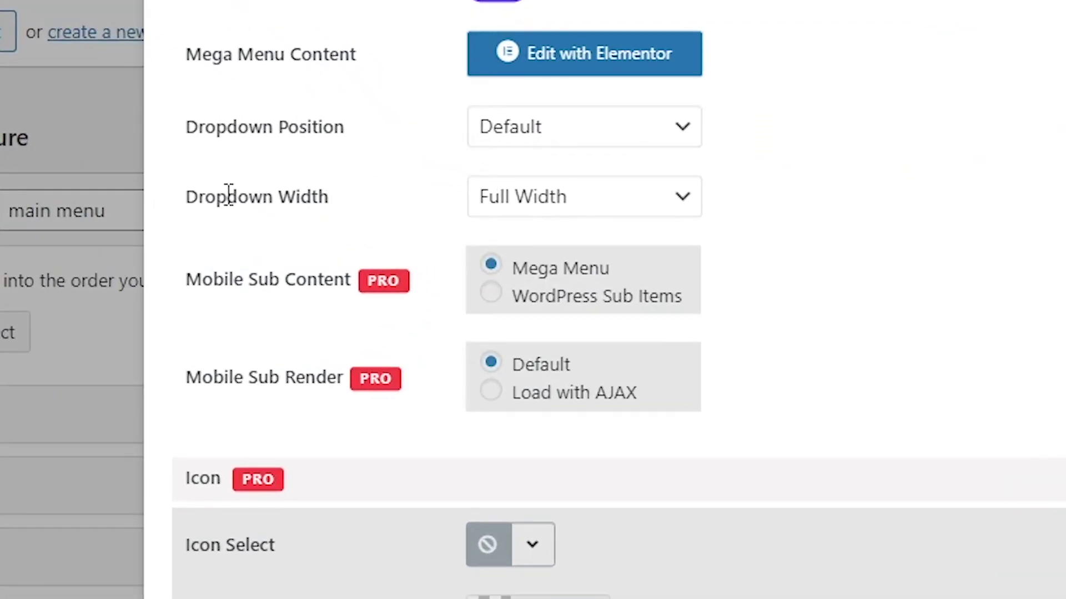
Step: Switch the About Us dropdown width to Custom, change 600 to 700 px, and save
left_click(644, 203)
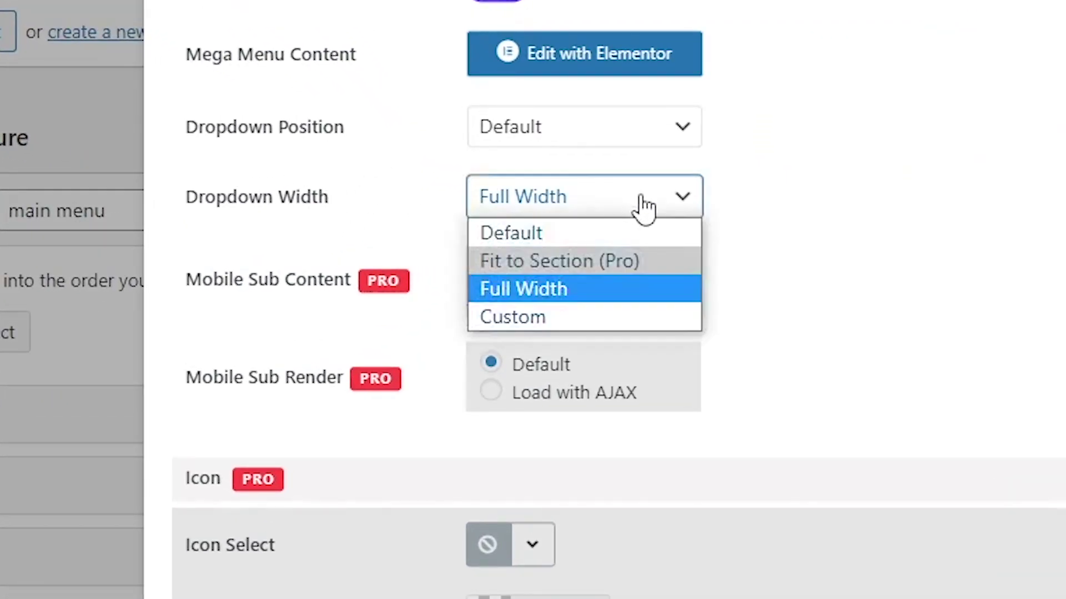
left_click(565, 318)
left_click_drag(518, 266, 460, 272)
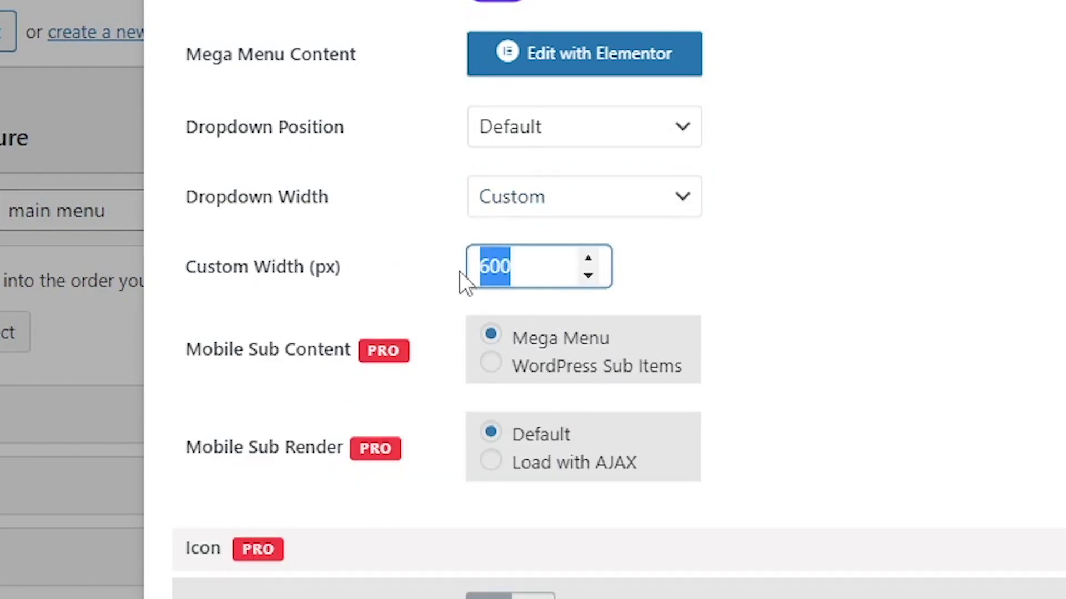
left_click(526, 267)
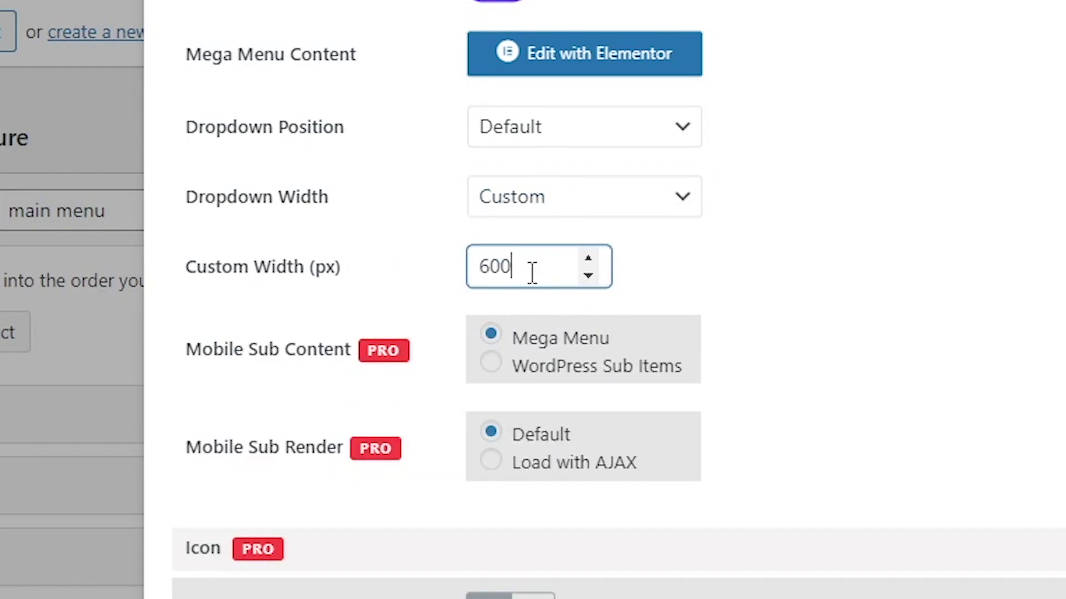
left_click_drag(544, 266, 399, 255)
type("700")
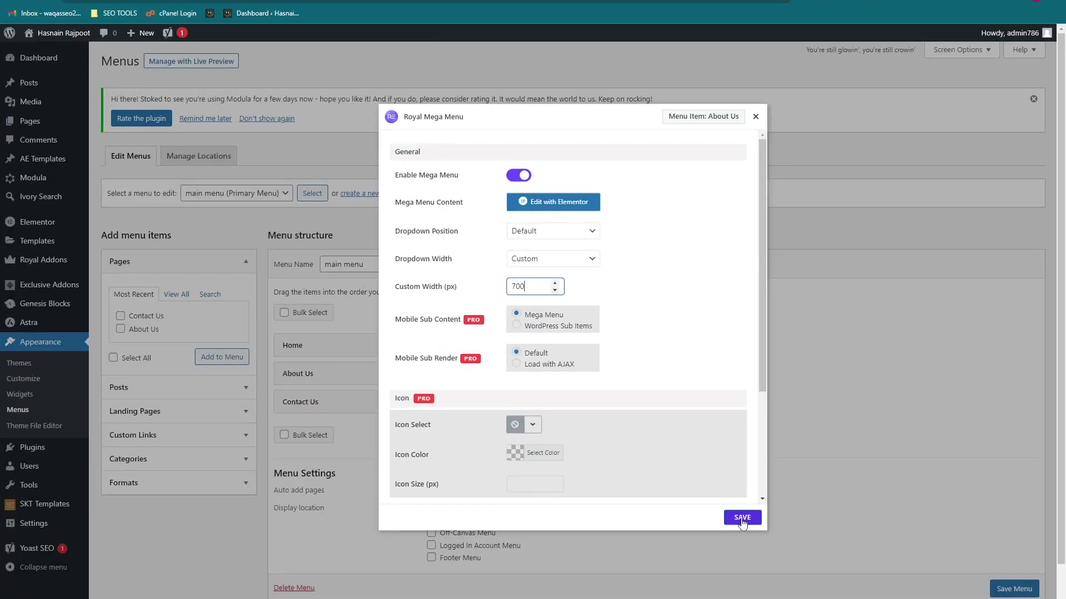
left_click(742, 519)
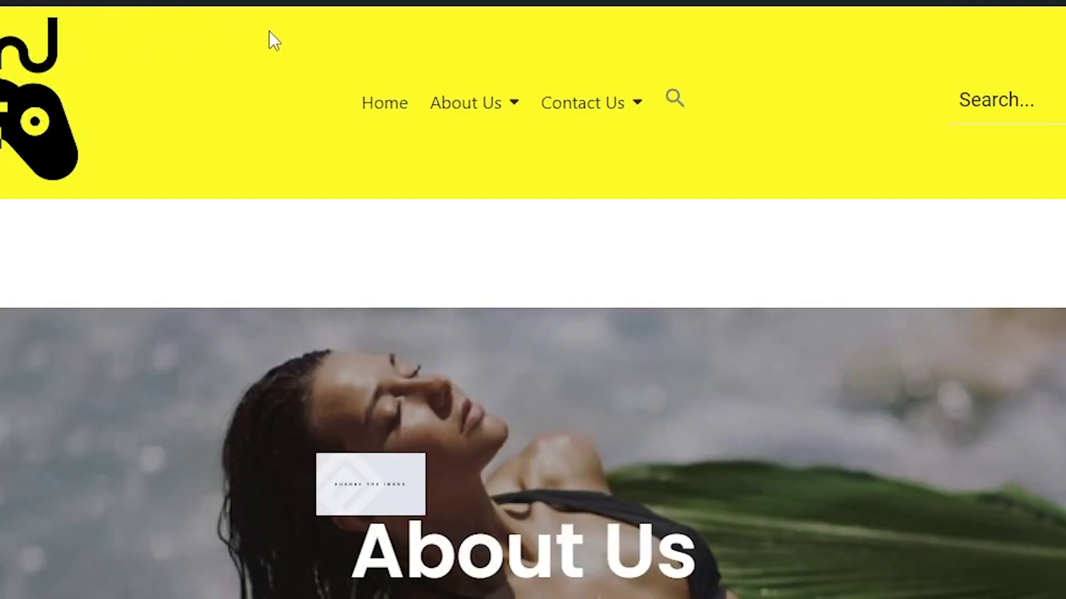
Step: On the reloaded live site, check that the About Us dropdown opens at 700 px
mouse_move(466, 109)
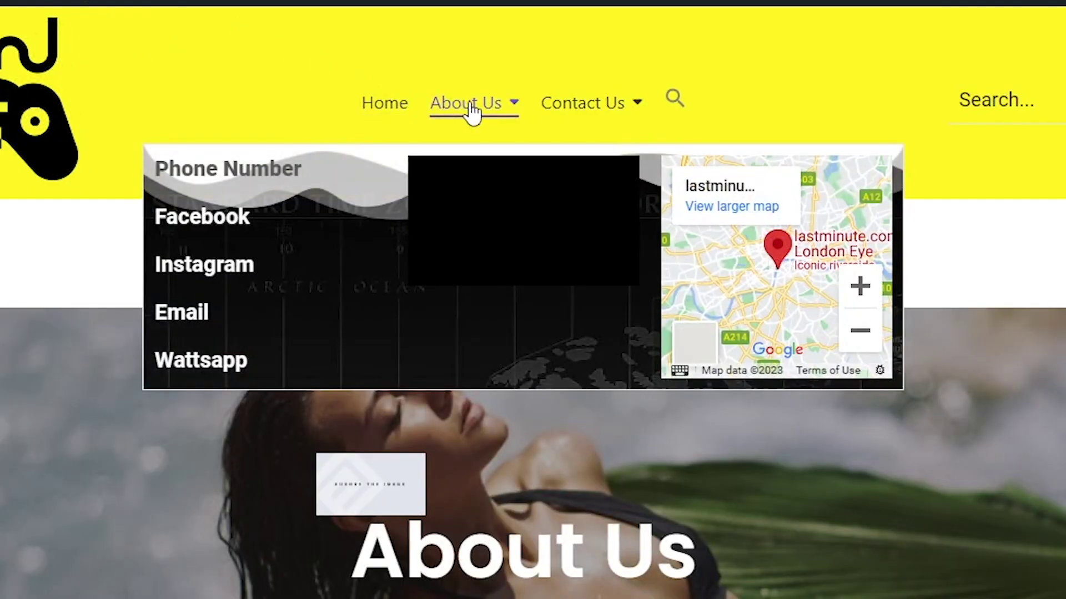